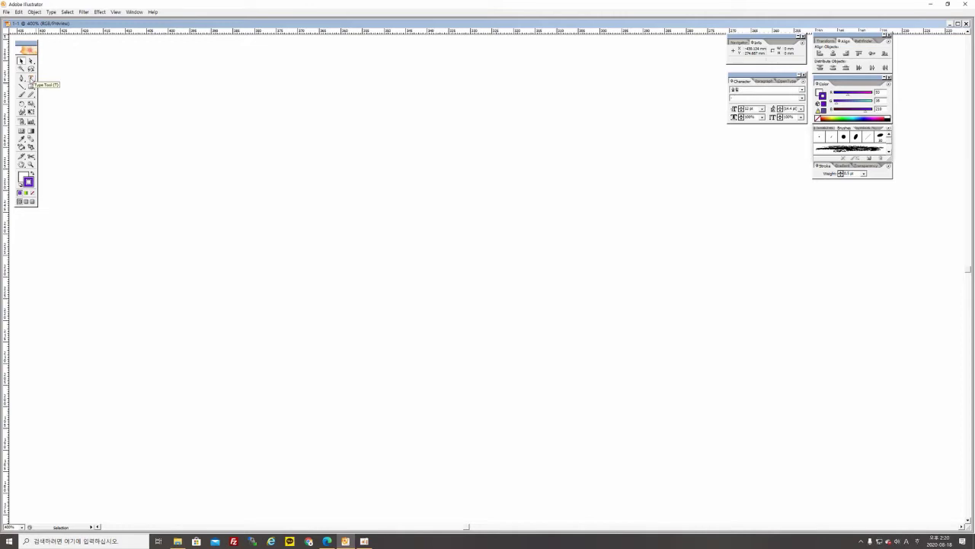
Add the point text "love" near the upper-left area of the canvas with the Type tool.
{"action": "left_click", "coordinate": [31, 78]}
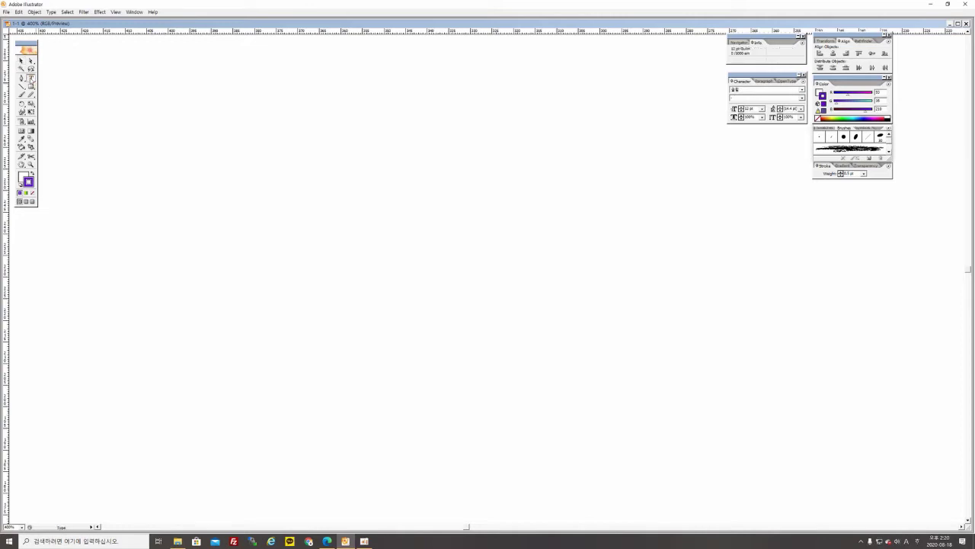
{"action": "left_click", "coordinate": [111, 125]}
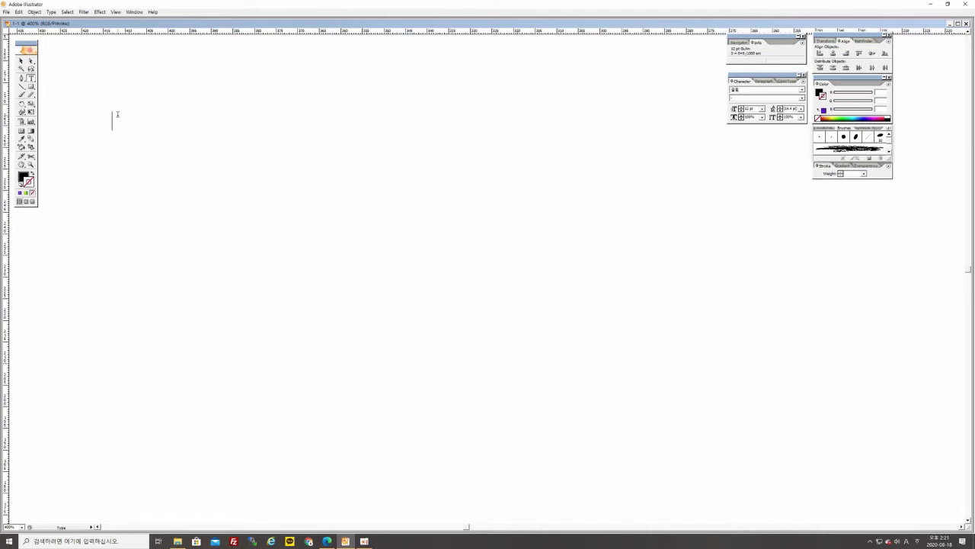
{"action": "type", "text": "l"}
{"action": "key", "text": "BackSpace"}
{"action": "type", "text": "l"}
{"action": "key", "text": "BackSpace"}
{"action": "type", "text": "love"}
{"action": "left_click", "coordinate": [22, 61]}
{"action": "left_click", "coordinate": [65, 82]}
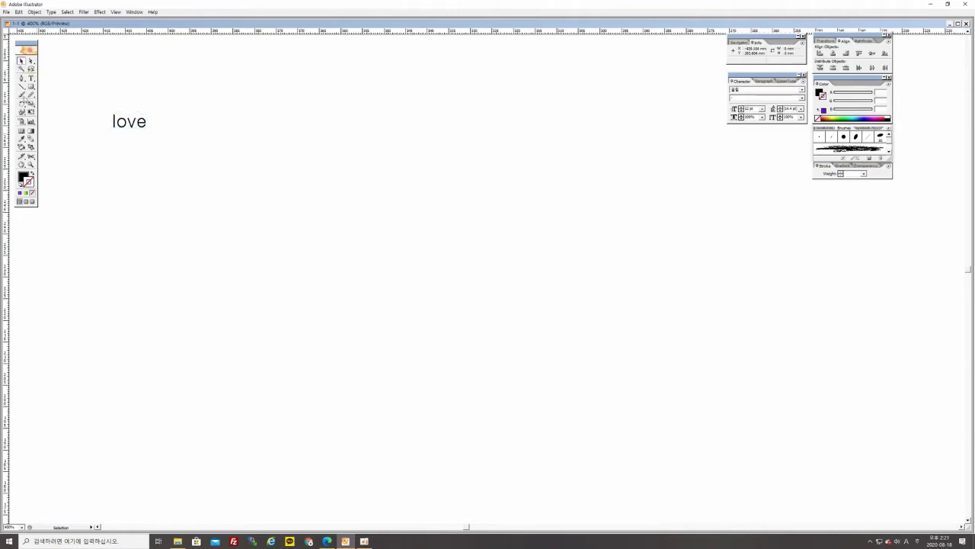
Move the "love" text slightly to the right and enlarge it to about 28 mm wide and 15 mm high.
{"action": "left_click", "coordinate": [126, 130]}
{"action": "left_click_drag", "start_coordinate": [120, 122], "coordinate": [159, 124]}
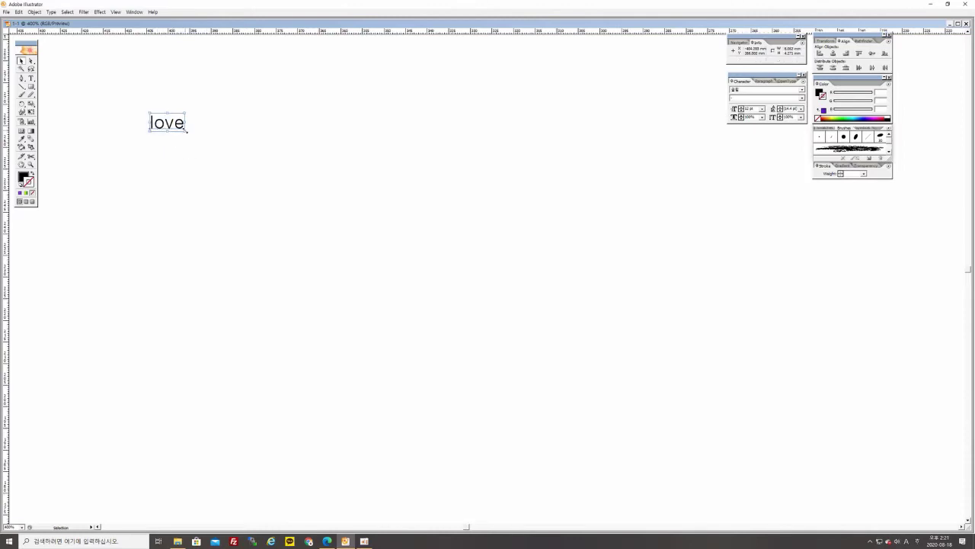
{"action": "left_click_drag", "start_coordinate": [185, 131], "coordinate": [281, 193]}
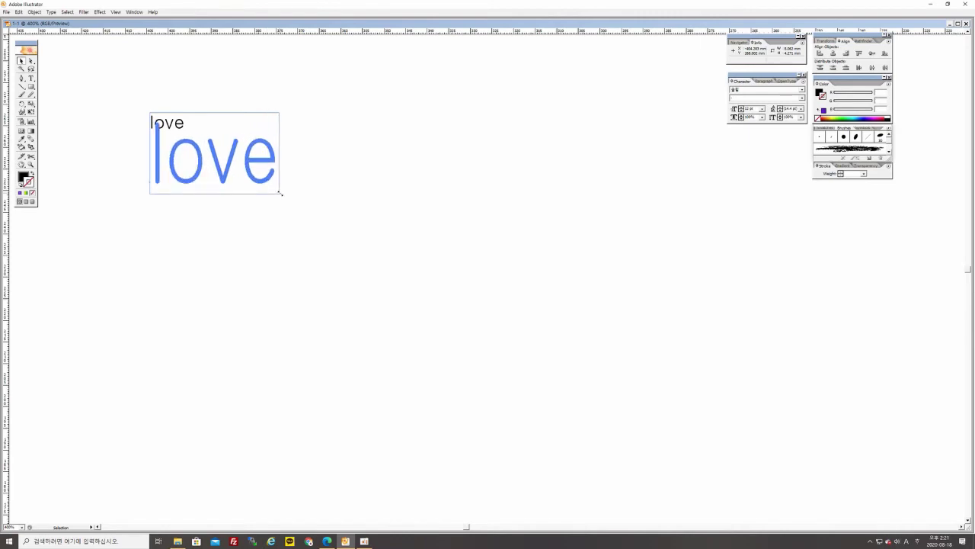
{"action": "mouse_move", "coordinate": [280, 194]}
{"action": "left_mouse_down"}
{"action": "mouse_move", "coordinate": [365, 244]}
{"action": "mouse_move", "coordinate": [216, 161]}
{"action": "mouse_move", "coordinate": [333, 224]}
{"action": "mouse_move", "coordinate": [249, 170]}
{"action": "mouse_move", "coordinate": [269, 181]}
{"action": "left_mouse_up"}
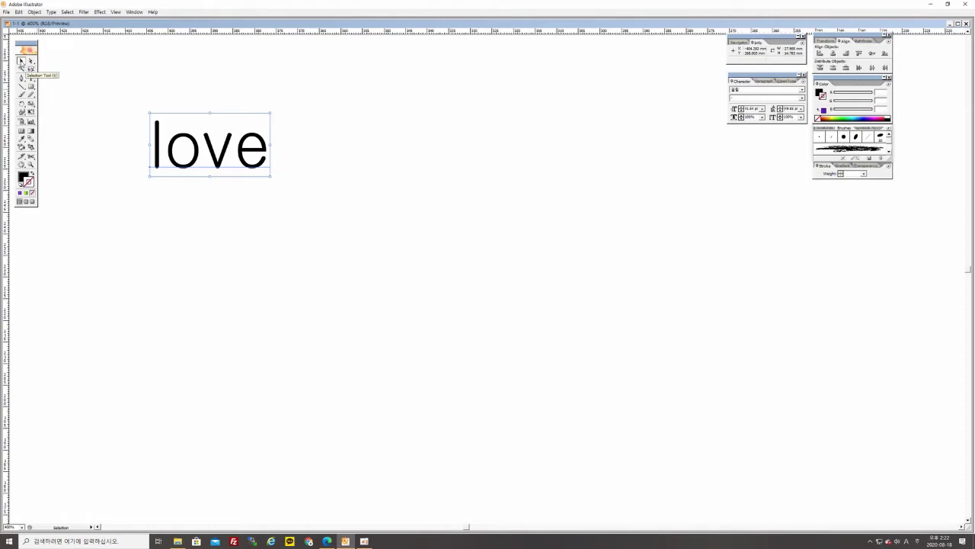
{"action": "left_click", "coordinate": [194, 73]}
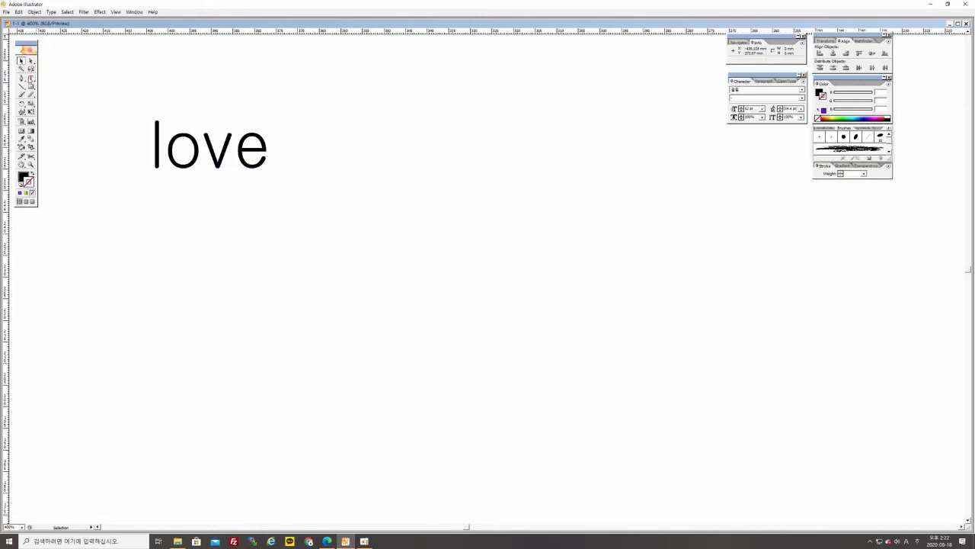
Change the font of the whole word "love" to 휴먼둥근헤드라인.
{"action": "left_click", "coordinate": [30, 78]}
{"action": "left_click", "coordinate": [154, 143]}
{"action": "left_click_drag", "start_coordinate": [154, 144], "coordinate": [263, 156]}
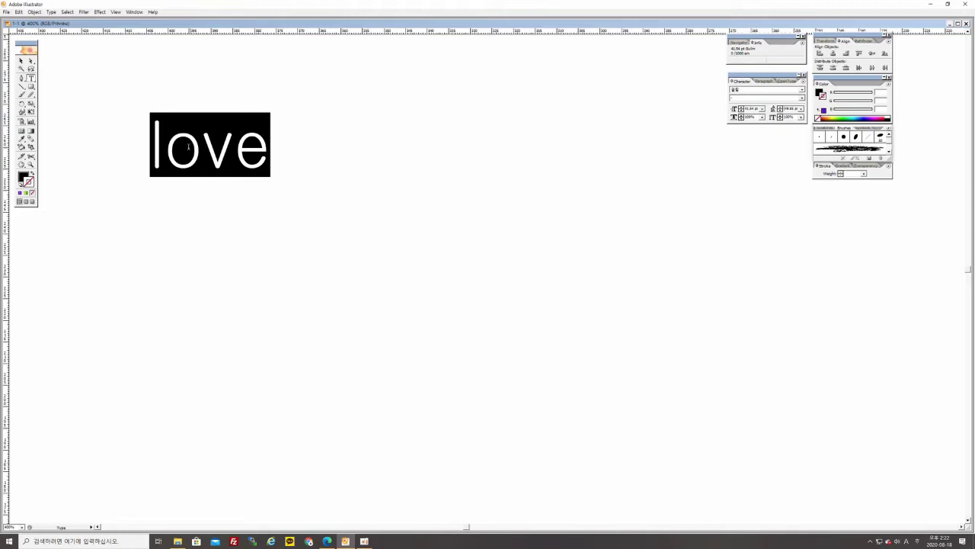
{"action": "key", "text": "ctrl"}
{"action": "key", "text": "ctrl"}
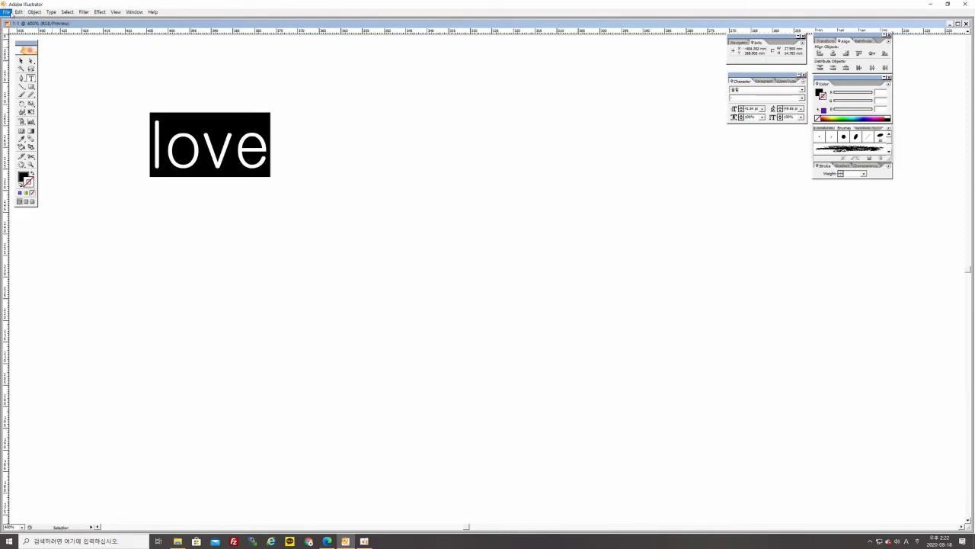
{"action": "left_click", "coordinate": [52, 12]}
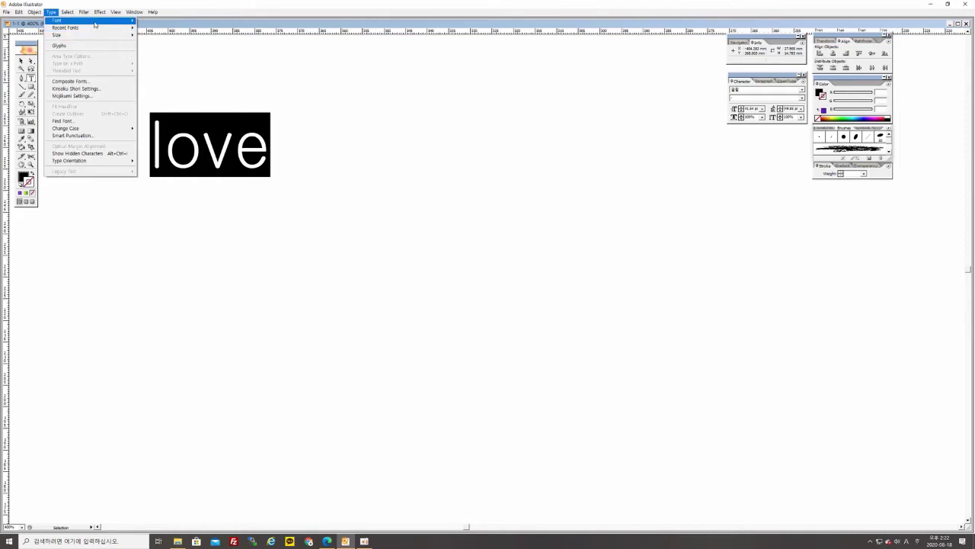
{"action": "mouse_move", "coordinate": [94, 22]}
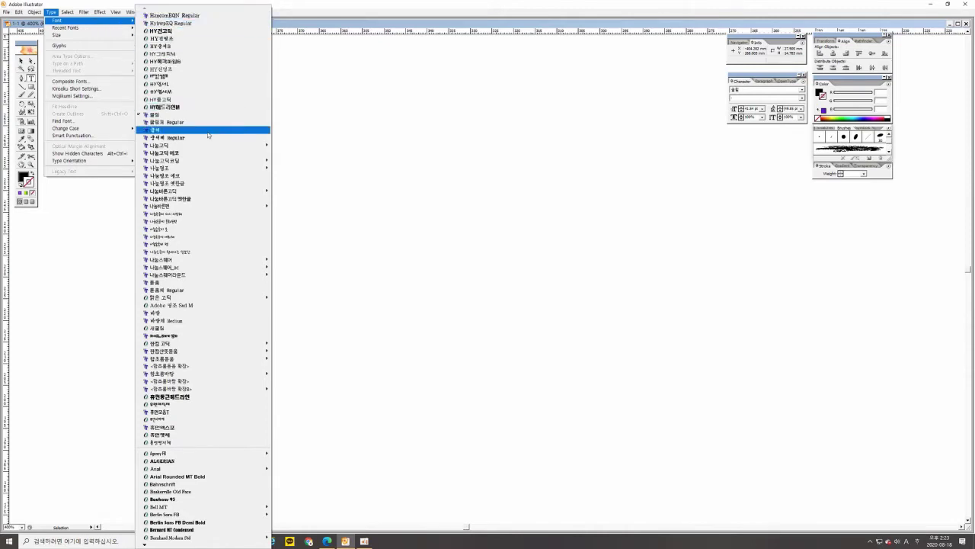
{"action": "mouse_move", "coordinate": [214, 212]}
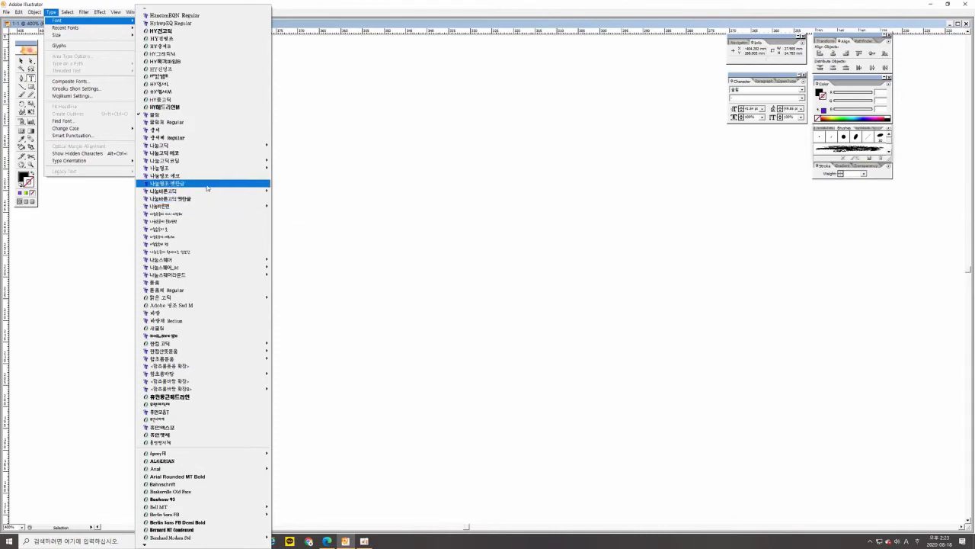
{"action": "mouse_move", "coordinate": [203, 145]}
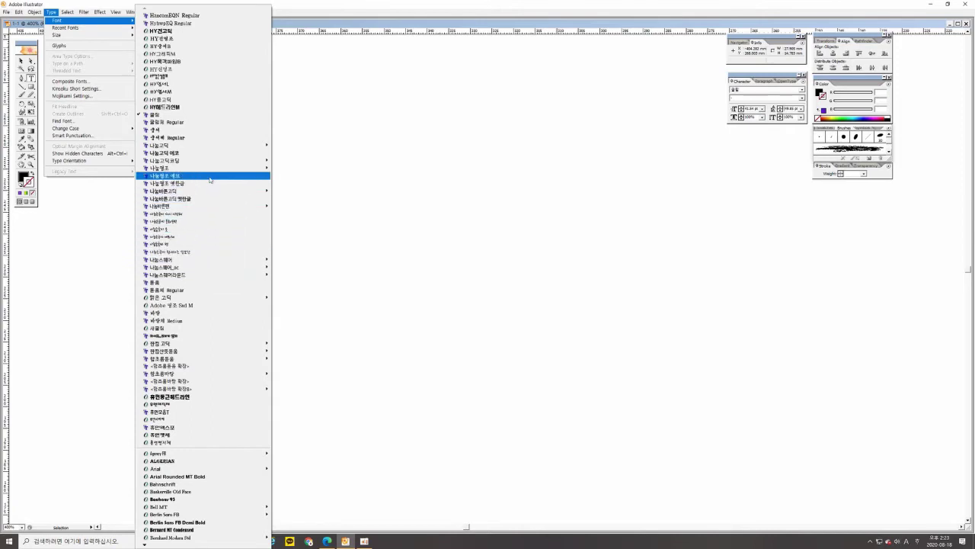
{"action": "left_click", "coordinate": [228, 400]}
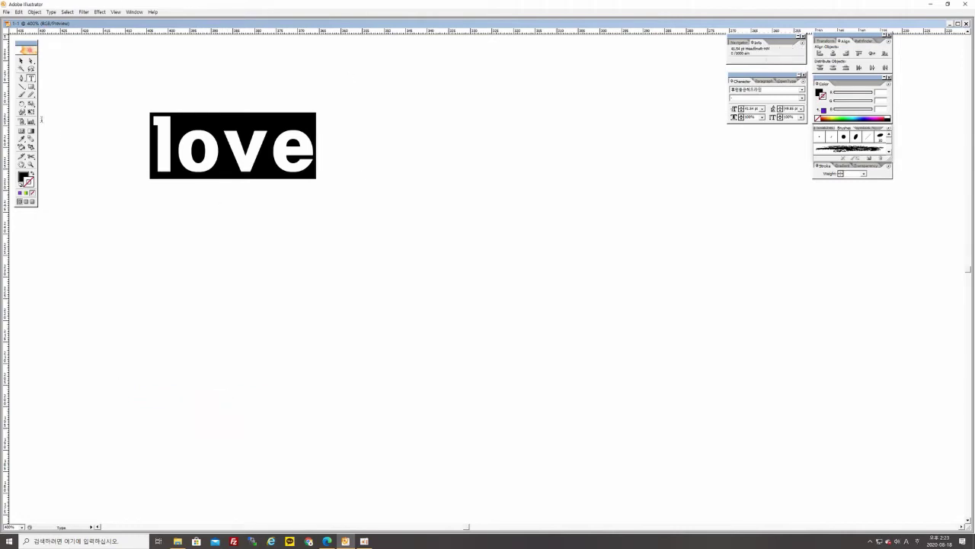
Reduce the font size of the "love" text to 25 pt.
{"action": "key", "text": "ctrl"}
{"action": "left_click", "coordinate": [762, 109]}
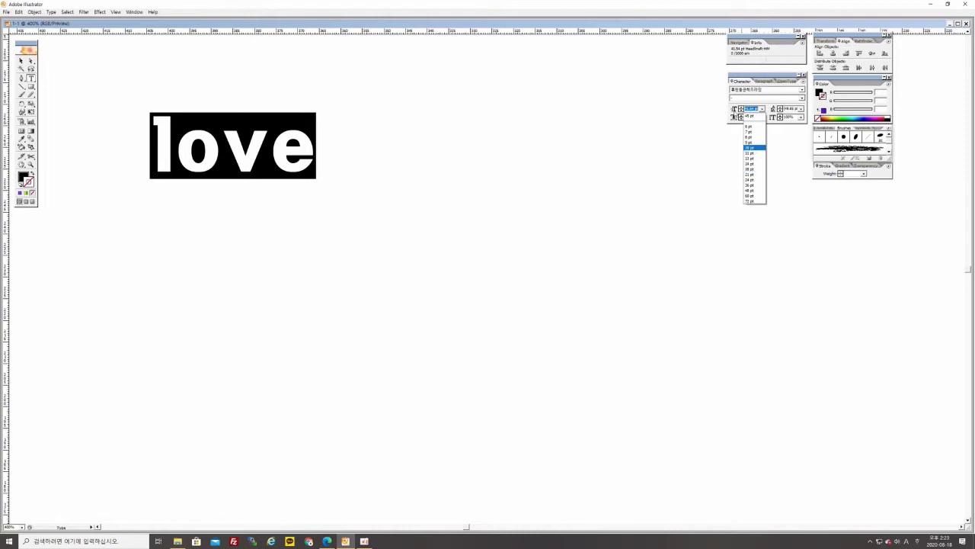
{"action": "left_click", "coordinate": [731, 107]}
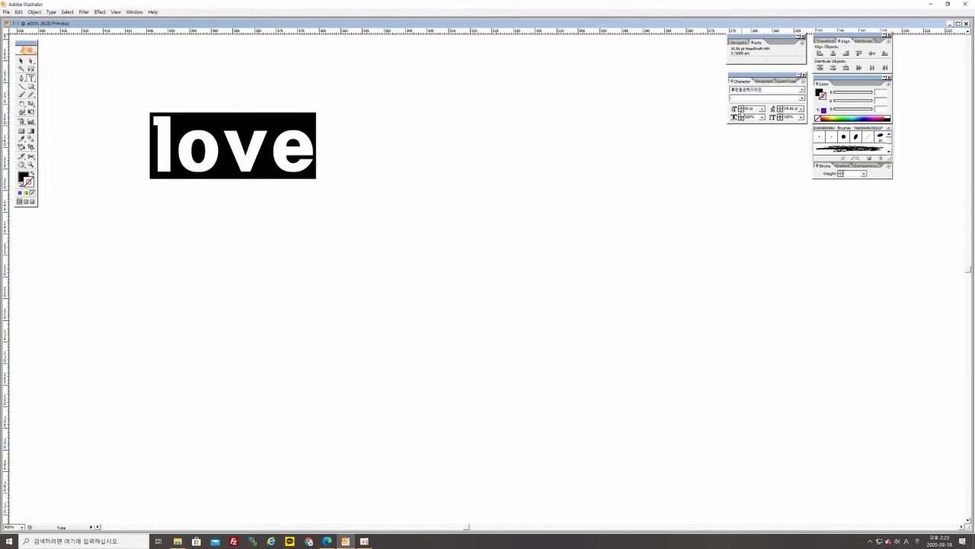
{"action": "left_click", "coordinate": [741, 111]}
{"action": "left_click", "coordinate": [740, 111]}
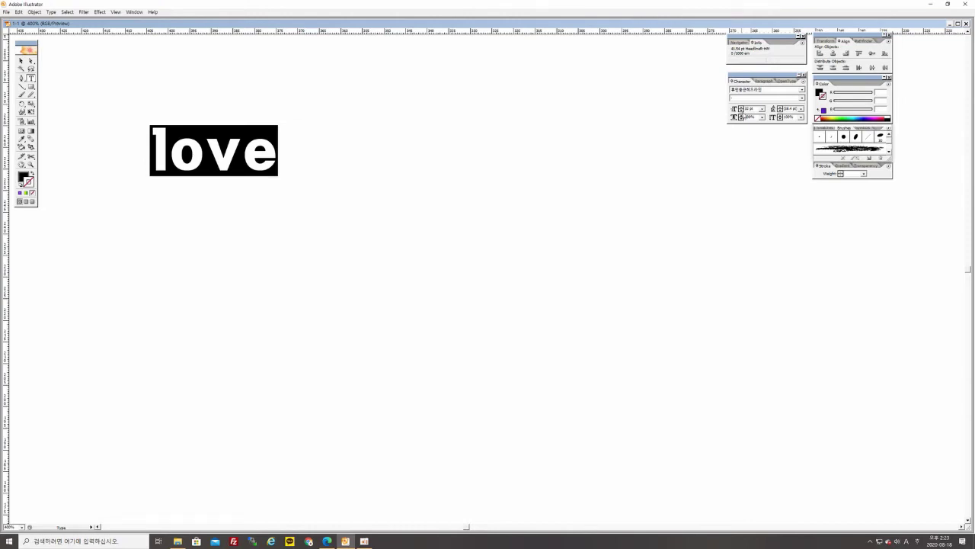
{"action": "left_click", "coordinate": [740, 112]}
{"action": "left_click", "coordinate": [741, 111]}
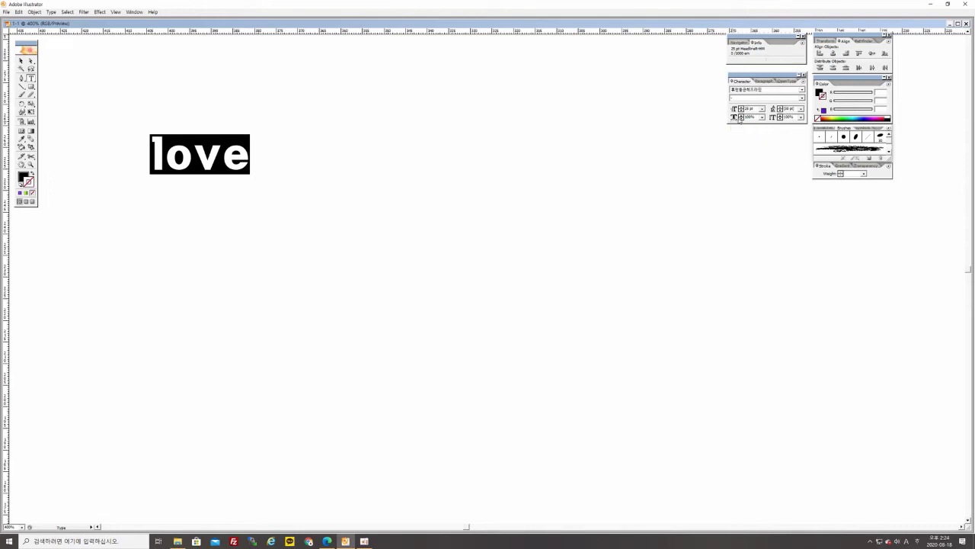
Set the horizontal scale of the "love" text to 98% and move the text slightly up and to the right.
{"action": "left_click", "coordinate": [741, 120]}
{"action": "left_click", "coordinate": [741, 119]}
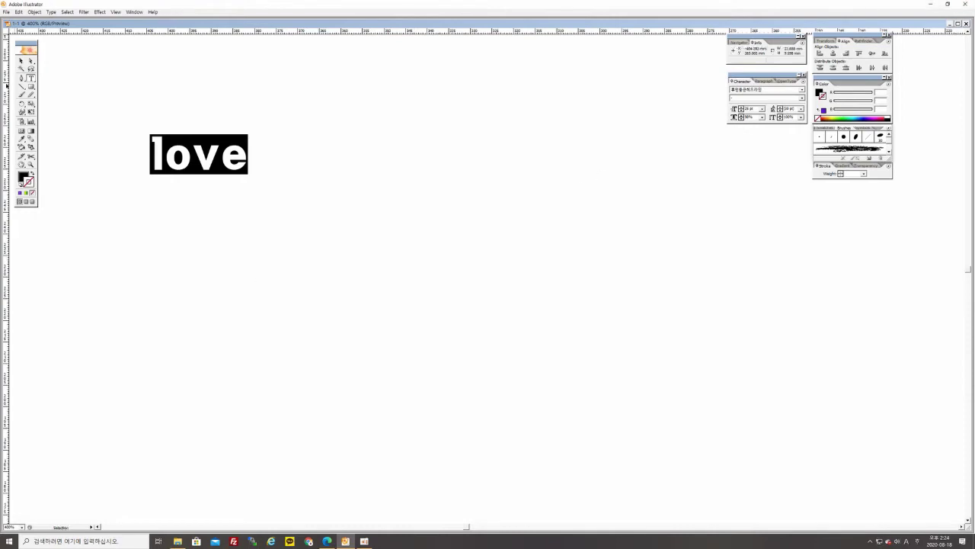
{"action": "left_click", "coordinate": [22, 61]}
{"action": "left_click", "coordinate": [199, 225]}
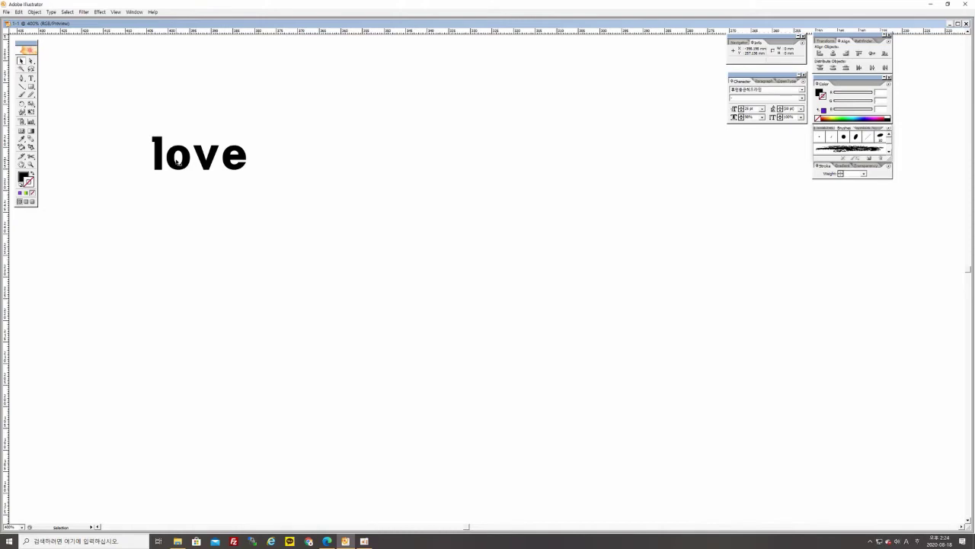
{"action": "left_click_drag", "start_coordinate": [176, 161], "coordinate": [189, 140]}
{"action": "left_click", "coordinate": [198, 198]}
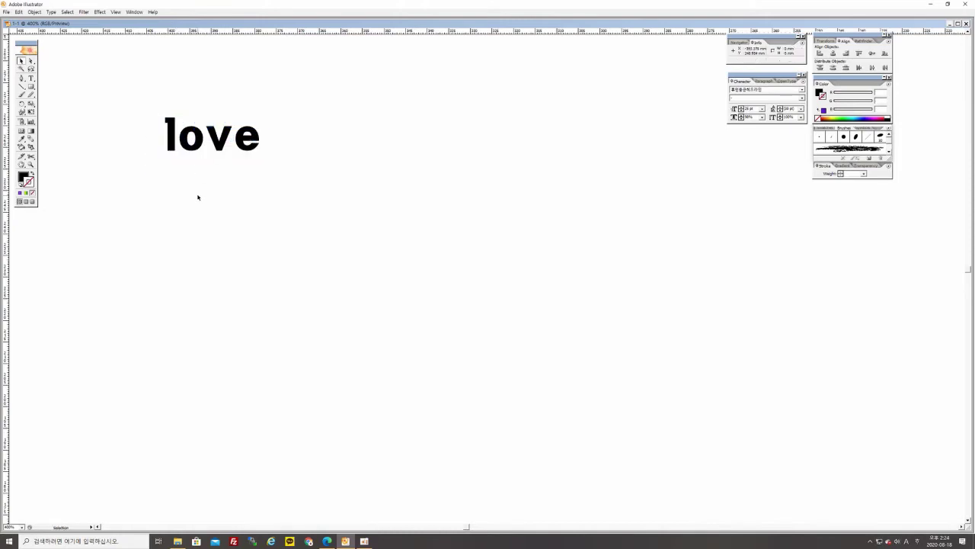
Fill the word "love" with the light blue colour 2AB7DD.
{"action": "left_click", "coordinate": [31, 78]}
{"action": "left_click_drag", "start_coordinate": [166, 142], "coordinate": [258, 143]}
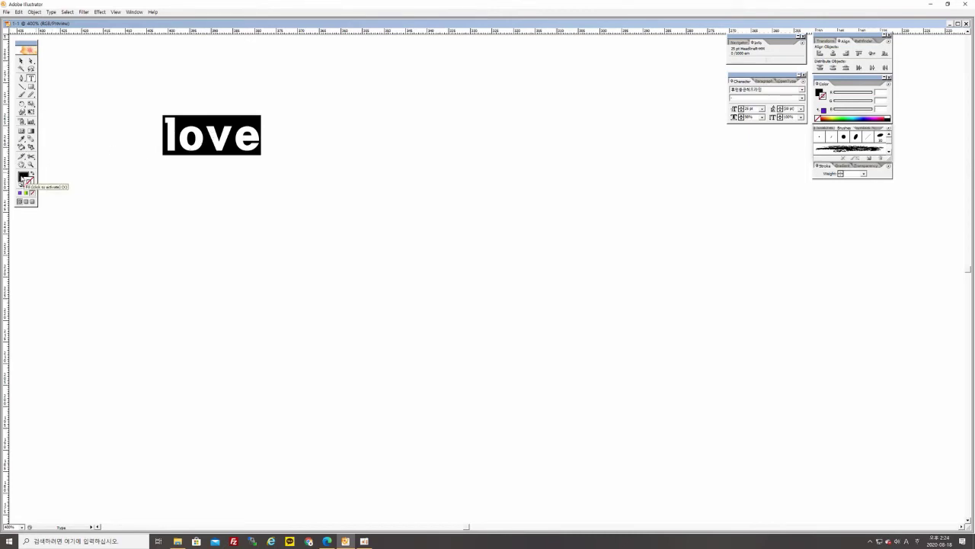
{"action": "left_click", "coordinate": [23, 177]}
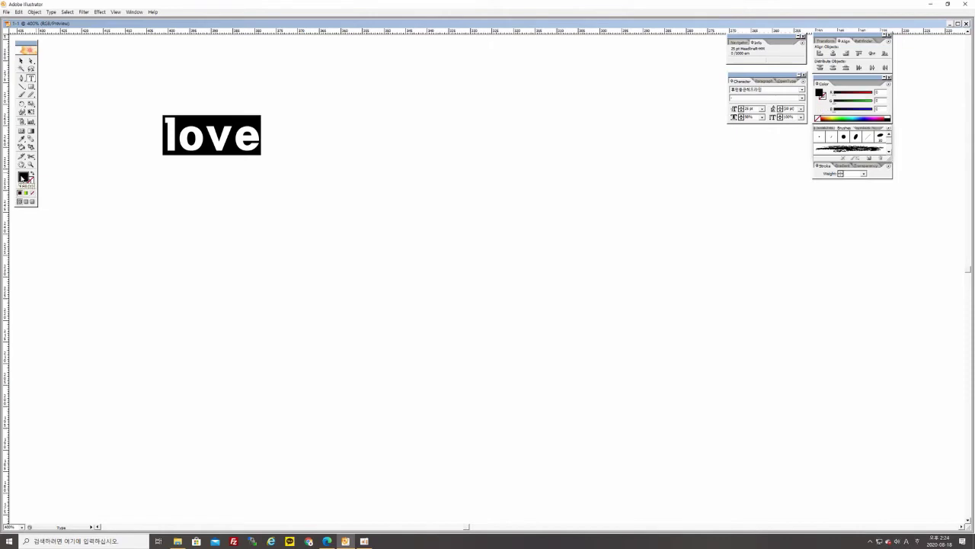
{"action": "double_click", "coordinate": [23, 177]}
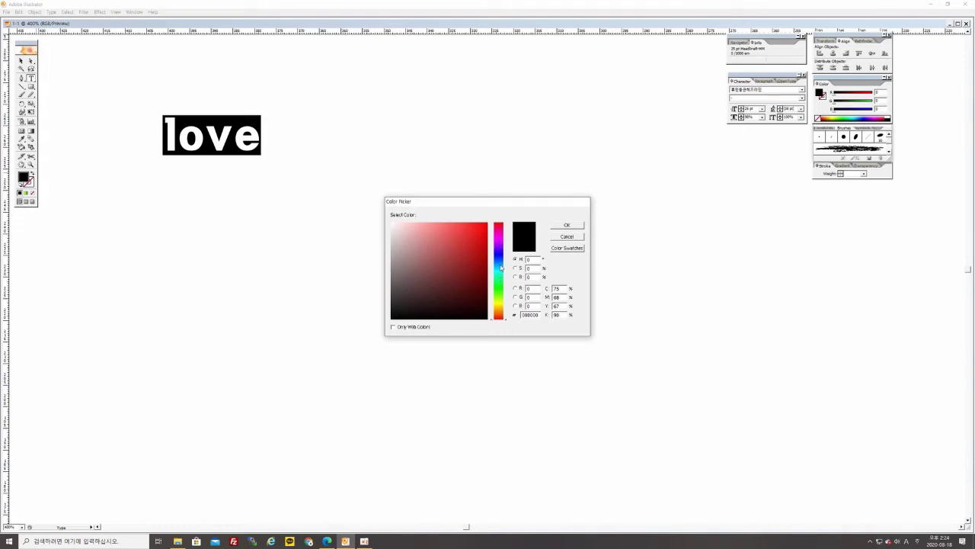
{"action": "left_click", "coordinate": [502, 270]}
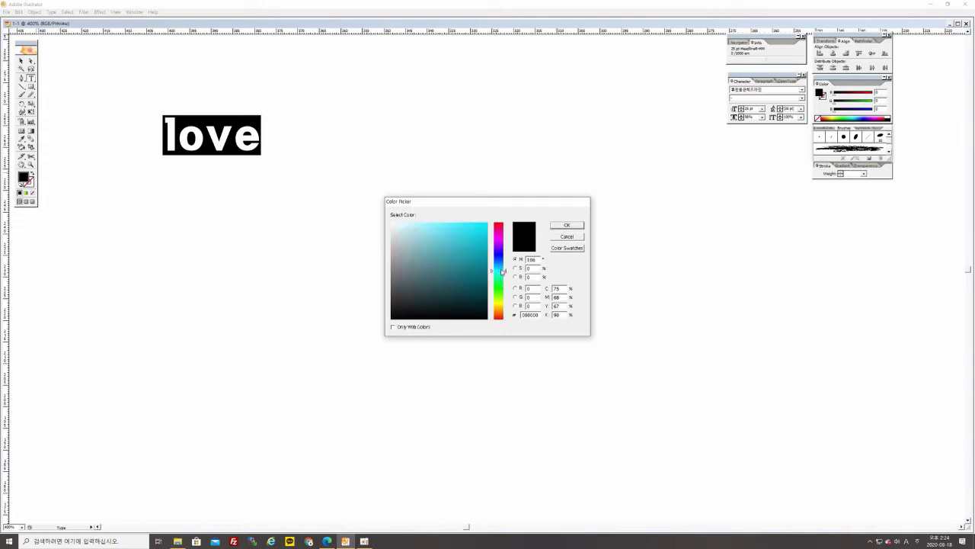
{"action": "left_click", "coordinate": [503, 268]}
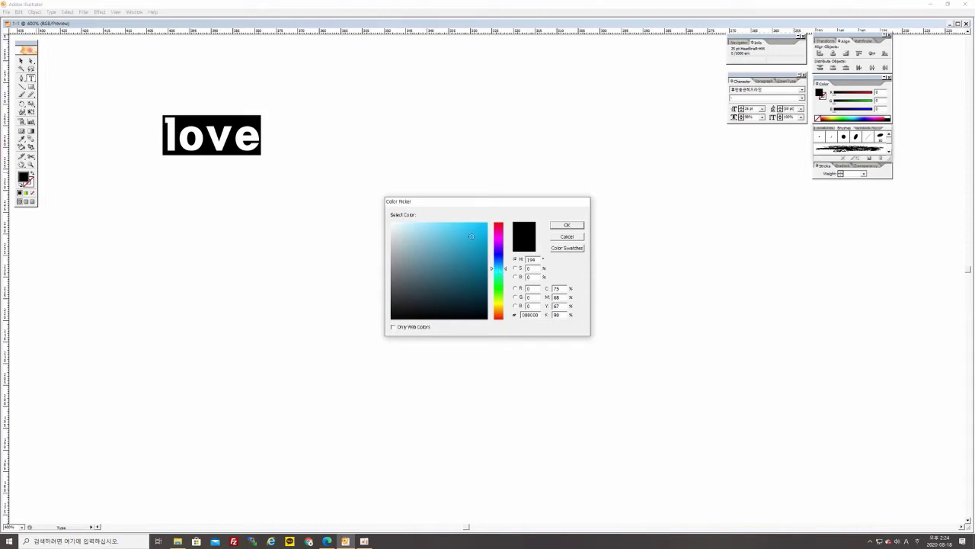
{"action": "left_click", "coordinate": [470, 234]}
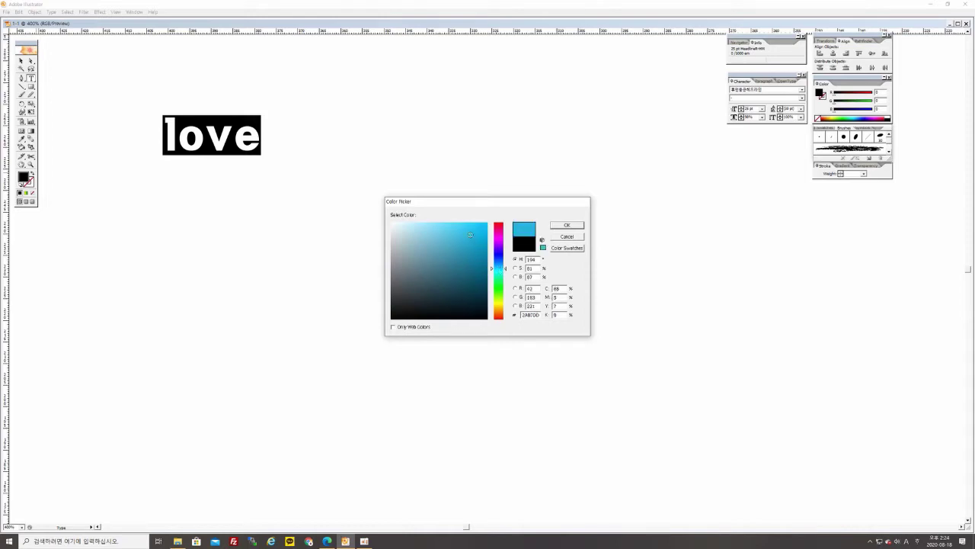
{"action": "left_click", "coordinate": [567, 225]}
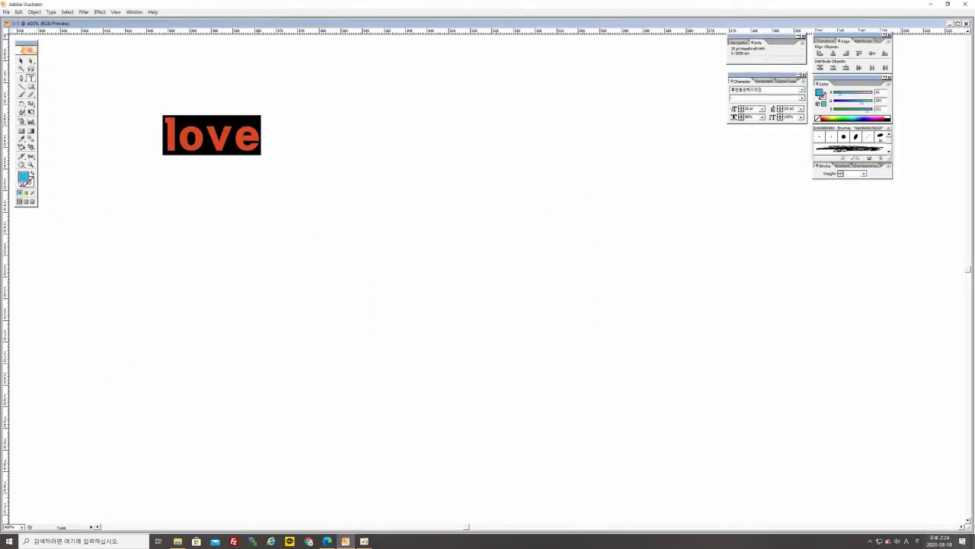
{"action": "left_click", "coordinate": [21, 62]}
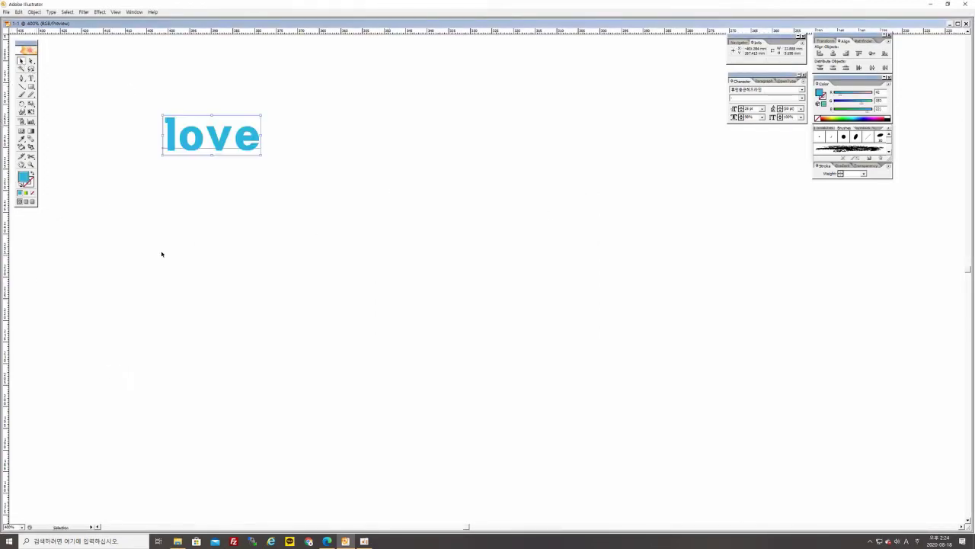
{"action": "left_click", "coordinate": [137, 281]}
Reposition the blue "love" text a little further right and slightly lower on the canvas.
{"action": "left_click_drag", "start_coordinate": [202, 140], "coordinate": [249, 166]}
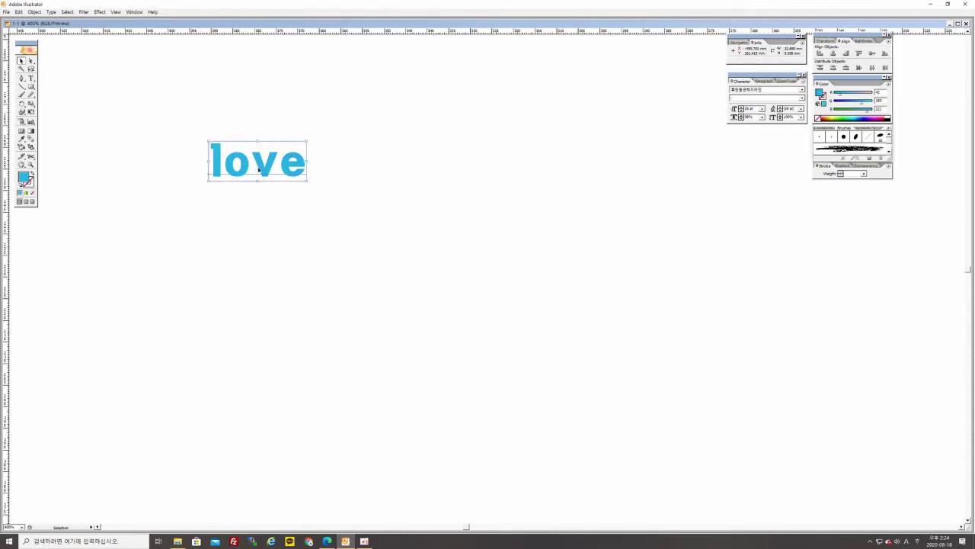
{"action": "left_click", "coordinate": [327, 166]}
{"action": "left_click_drag", "start_coordinate": [230, 153], "coordinate": [221, 138]}
{"action": "left_click", "coordinate": [340, 150]}
Duplicate the "love" text straight down, placing the copy about 10 mm below the original.
{"action": "left_click", "coordinate": [236, 152]}
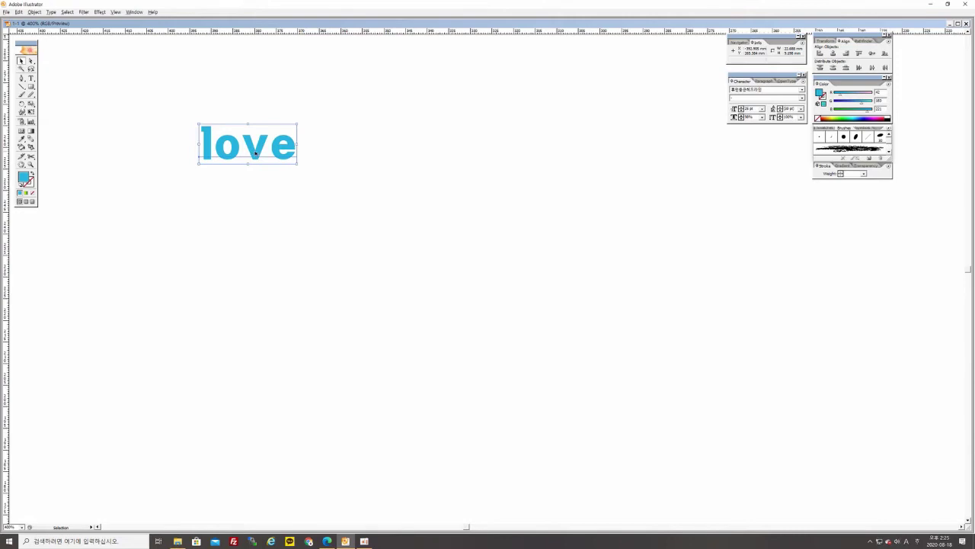
{"action": "left_click_drag", "start_coordinate": [256, 153], "coordinate": [257, 195]}
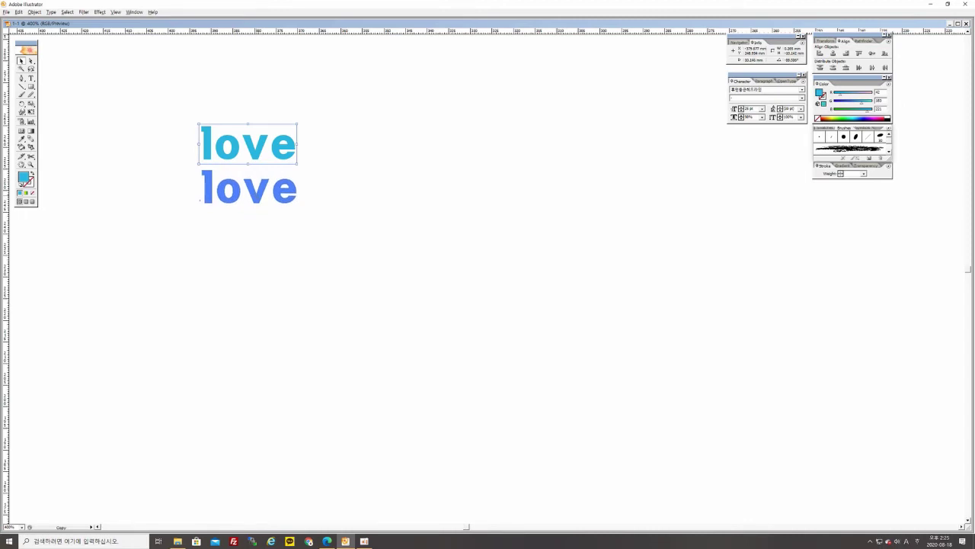
{"action": "mouse_move", "coordinate": [256, 196]}
{"action": "left_mouse_down"}
{"action": "mouse_move", "coordinate": [241, 165]}
{"action": "mouse_move", "coordinate": [255, 156]}
{"action": "mouse_move", "coordinate": [269, 195]}
{"action": "left_mouse_up"}
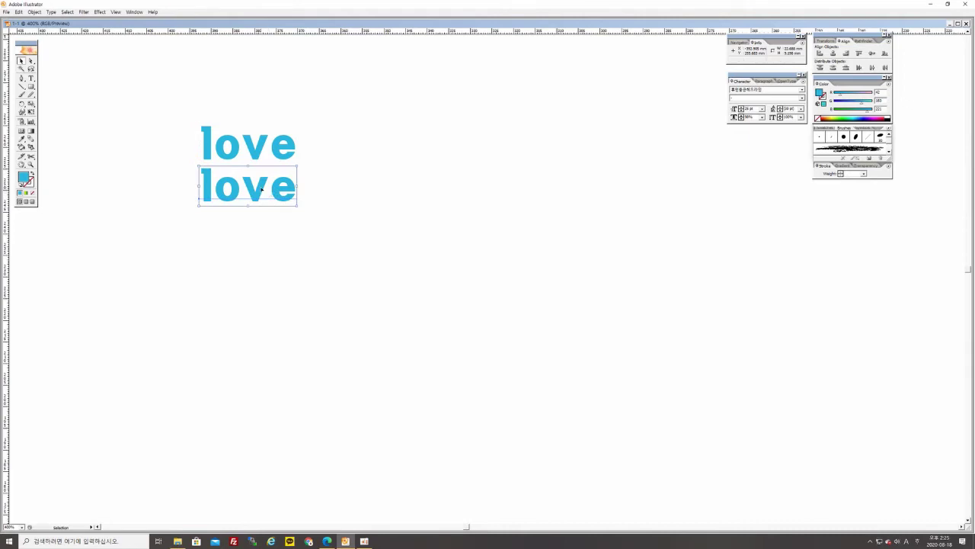
{"action": "left_click", "coordinate": [200, 101]}
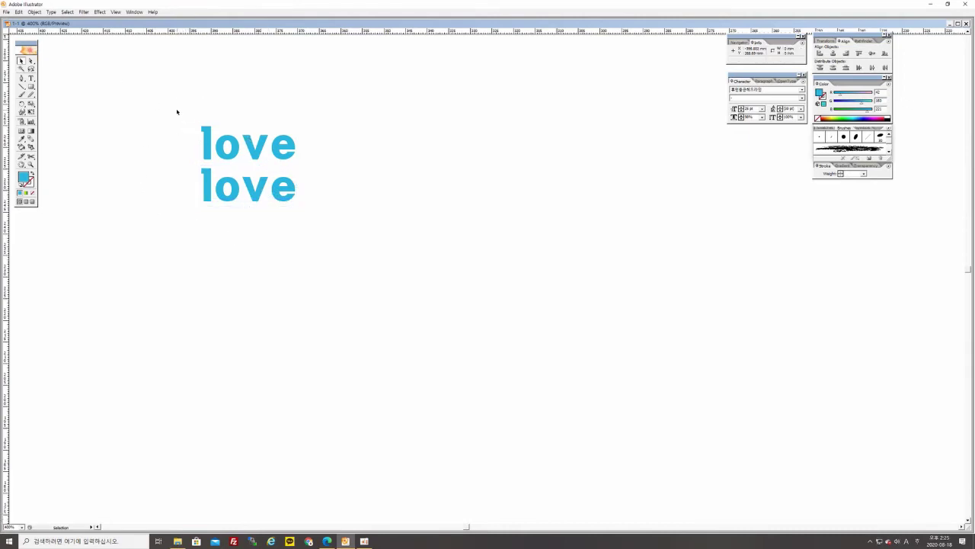
Duplicate both stacked "love" texts horizontally, placing the copies about 24 mm to the right in line with the originals.
{"action": "left_click_drag", "start_coordinate": [177, 112], "coordinate": [387, 251]}
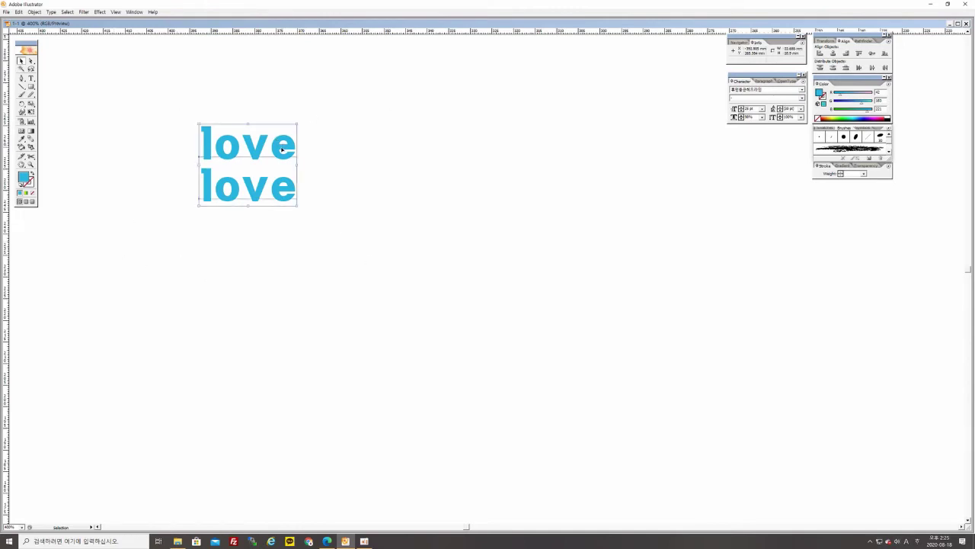
{"action": "left_click_drag", "start_coordinate": [281, 148], "coordinate": [385, 150]}
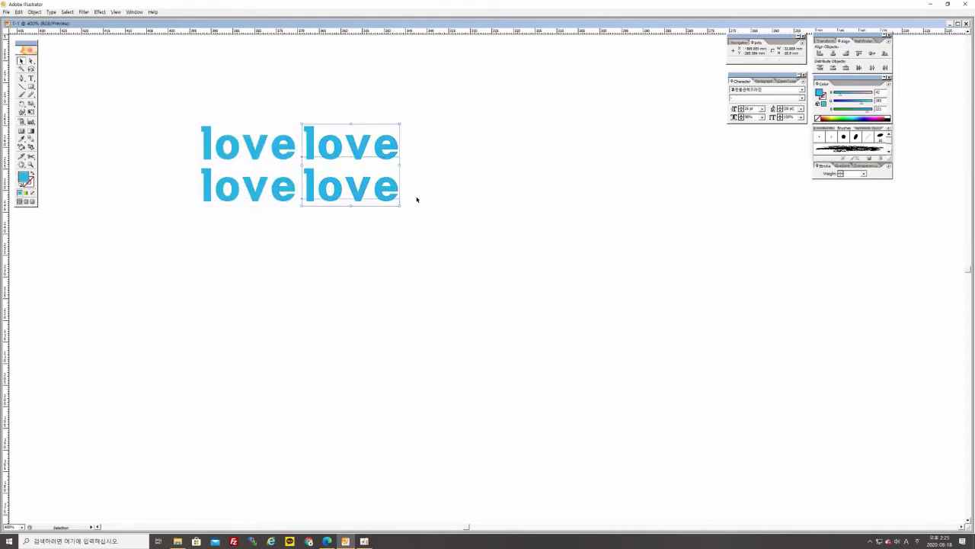
{"action": "left_click", "coordinate": [422, 236]}
Duplicate the two-by-two block of "love" texts about 20 mm straight down to make four rows.
{"action": "left_click_drag", "start_coordinate": [152, 112], "coordinate": [412, 224]}
{"action": "left_click_drag", "start_coordinate": [257, 151], "coordinate": [262, 240]}
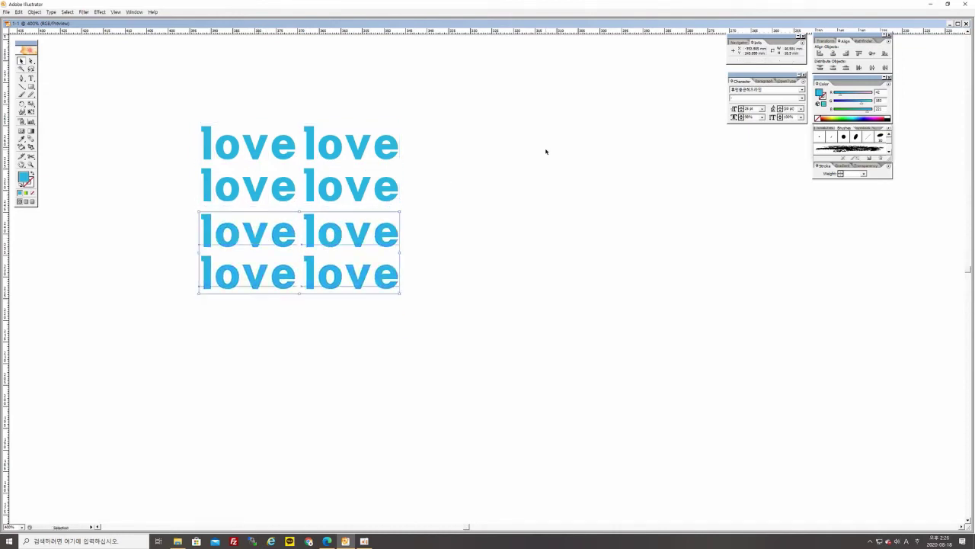
{"action": "left_click", "coordinate": [526, 156]}
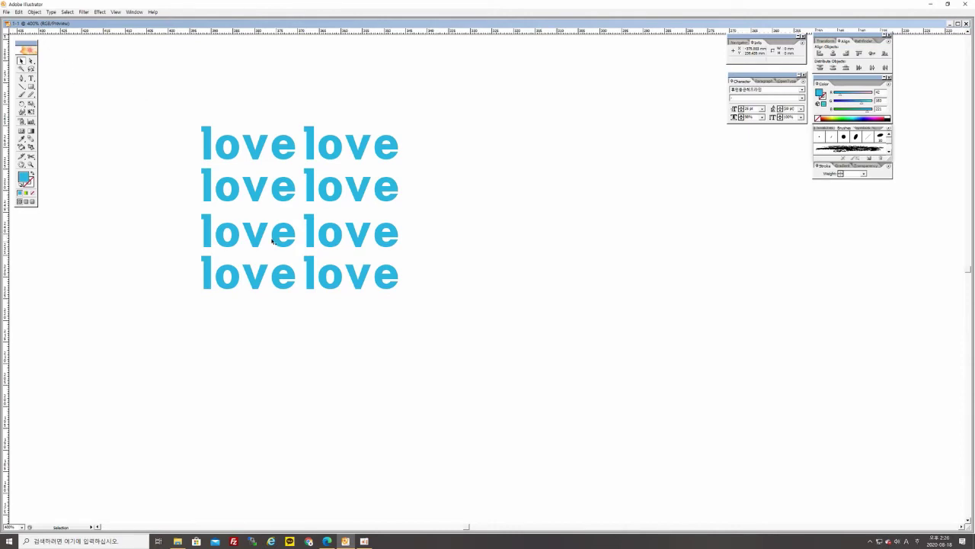
Move the second column of four "love" texts about 4 mm to the right, keeping it level with the first.
{"action": "left_click", "coordinate": [234, 152]}
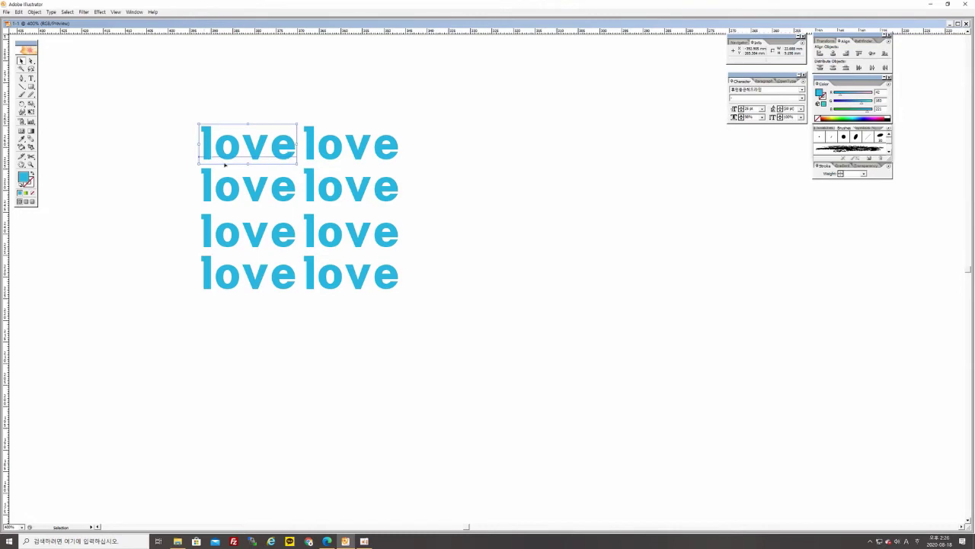
{"action": "left_click", "coordinate": [210, 163]}
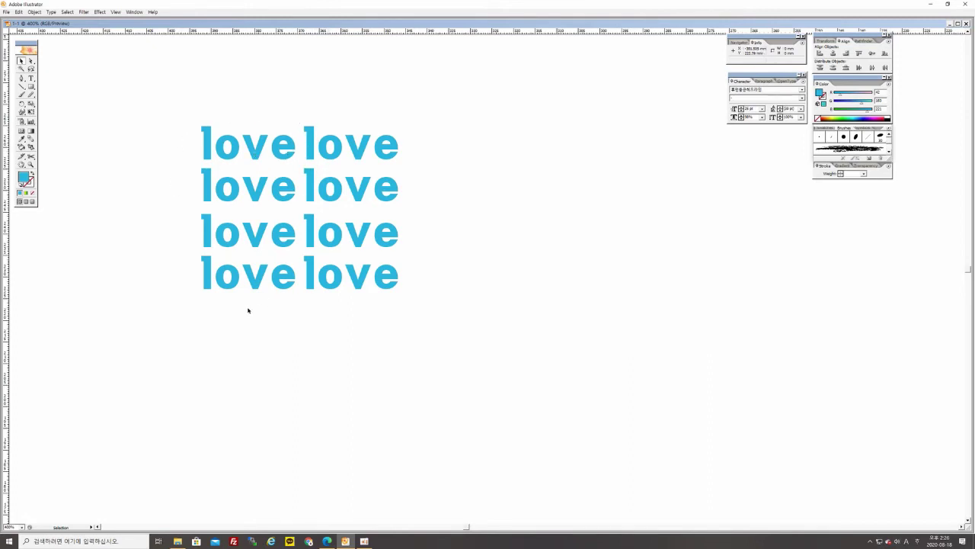
{"action": "left_click_drag", "start_coordinate": [300, 108], "coordinate": [421, 302]}
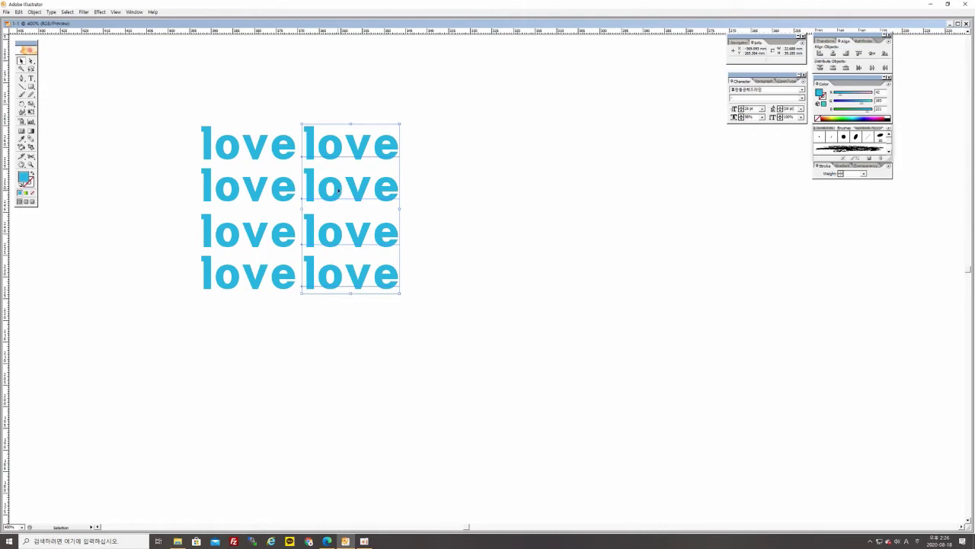
{"action": "left_click_drag", "start_coordinate": [338, 191], "coordinate": [353, 196]}
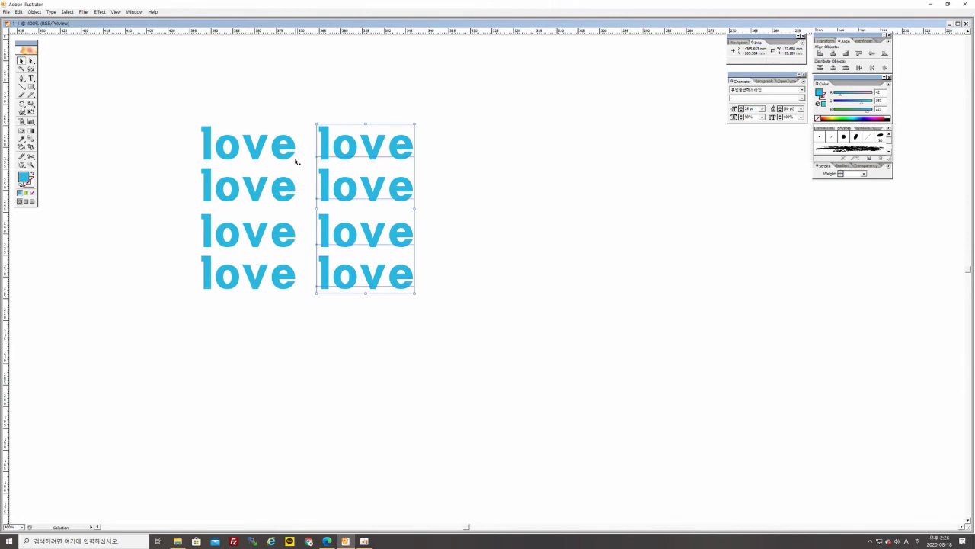
{"action": "key", "text": "Right"}
{"action": "key", "text": "Right"}
{"action": "key", "text": "Right"}
{"action": "key", "text": "Right"}
{"action": "key", "text": "Right"}
{"action": "key", "text": "Right"}
{"action": "key", "text": "Right"}
{"action": "key", "text": "Right"}
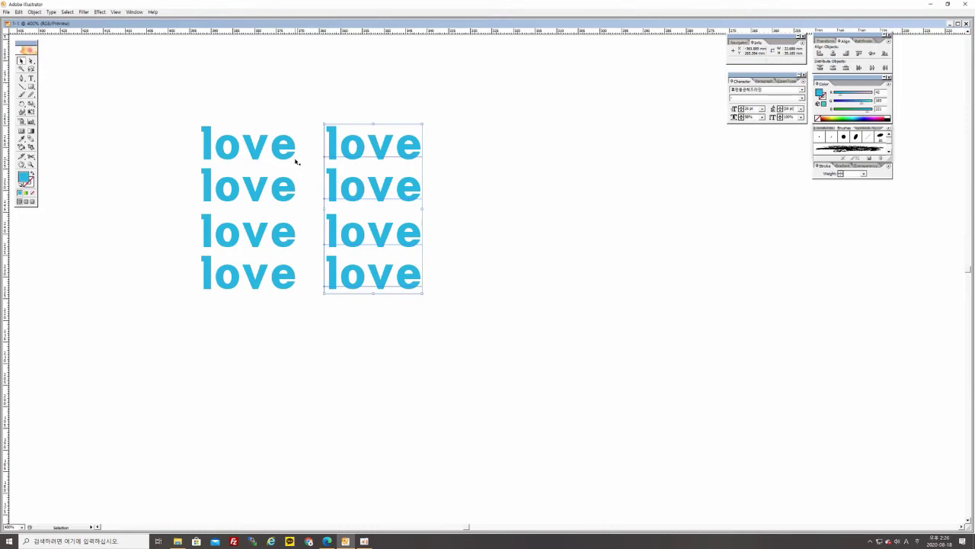
{"action": "key", "text": "Left"}
{"action": "key", "text": "Left"}
{"action": "key", "text": "Left"}
{"action": "key", "text": "Left"}
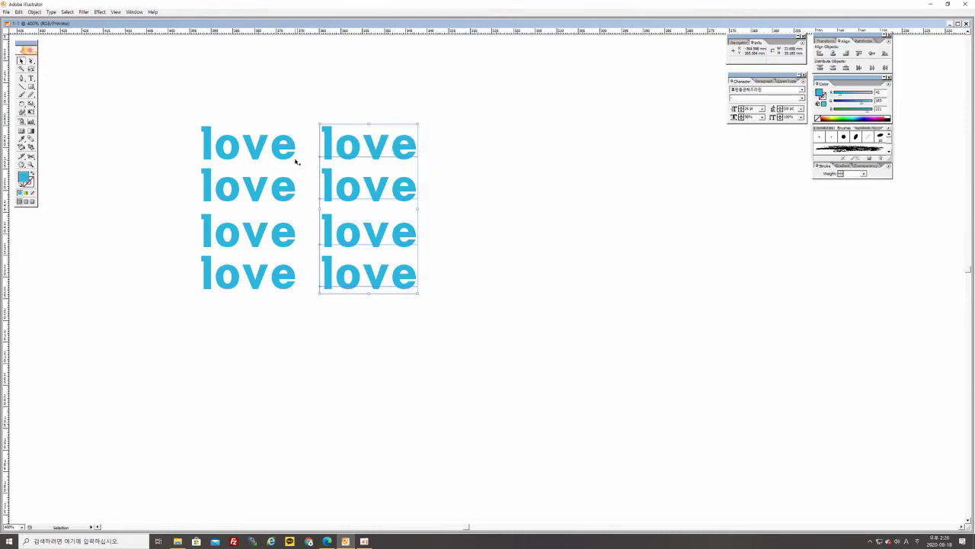
Nudge the second column of "love" texts up and down, returning it level with the first column.
{"action": "key", "text": "Up"}
{"action": "key", "text": "Up"}
{"action": "key", "text": "Down"}
{"action": "key", "text": "Down"}
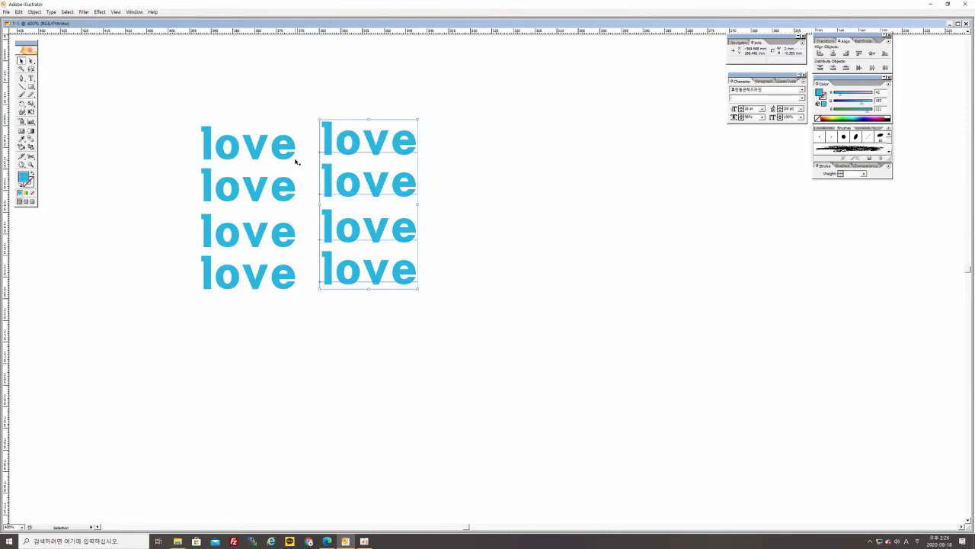
{"action": "key", "text": "Down"}
{"action": "key", "text": "Down"}
{"action": "key", "text": "Down"}
{"action": "key", "text": "Down"}
{"action": "key", "text": "Up"}
{"action": "key", "text": "Up"}
{"action": "key", "text": "Up"}
{"action": "key", "text": "Up"}
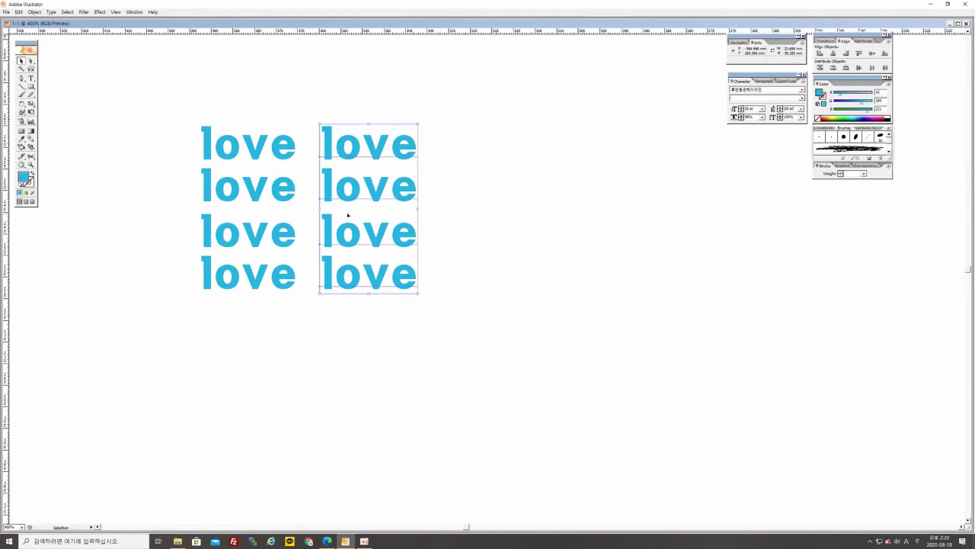
Shift the second "love" column about 14 mm further right, leaving a wide gap between the two columns.
{"action": "left_click_drag", "start_coordinate": [342, 188], "coordinate": [424, 192]}
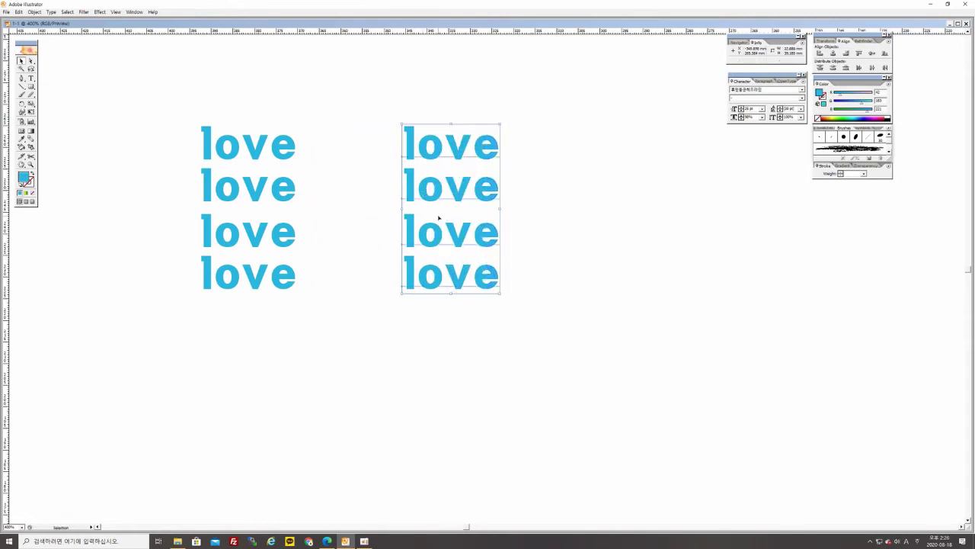
{"action": "key", "text": "Left"}
{"action": "key", "text": "Left"}
{"action": "key", "text": "Left"}
{"action": "key", "text": "Left"}
{"action": "key", "text": "Left"}
{"action": "key", "text": "Left"}
{"action": "key", "text": "Left"}
{"action": "key", "text": "Left"}
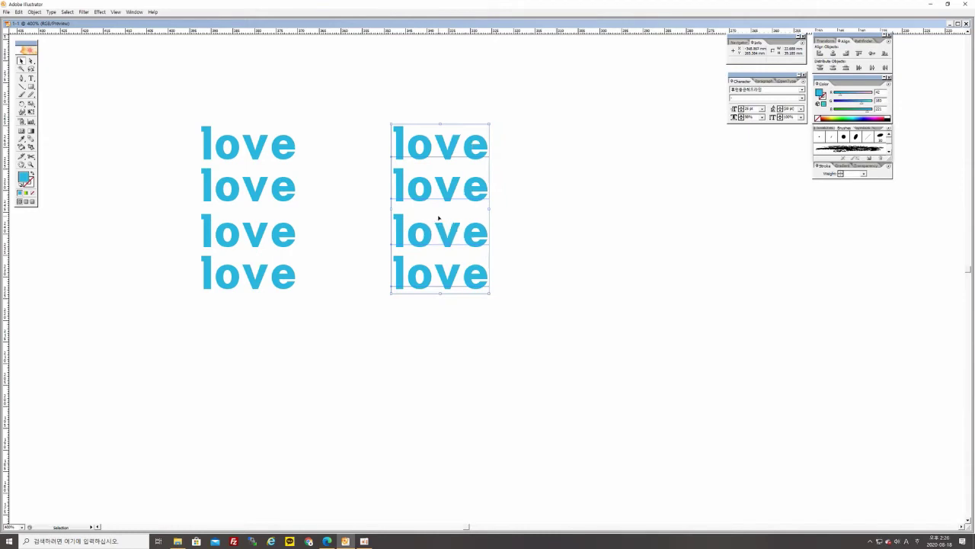
{"action": "key", "text": "Left"}
{"action": "key", "text": "Left"}
{"action": "key", "text": "Left"}
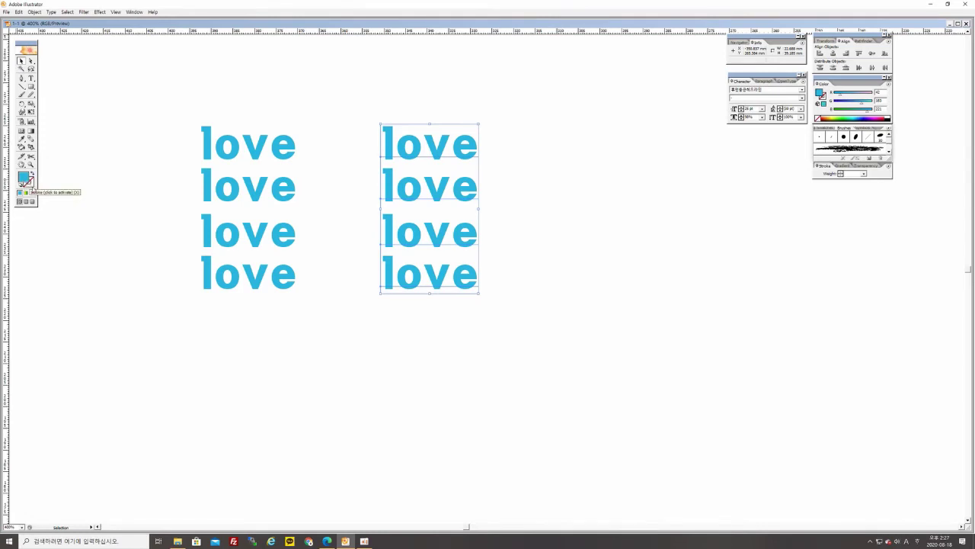
Remove the fill from the second column of "love" texts and apply the light blue colour as their stroke.
{"action": "left_click", "coordinate": [32, 193]}
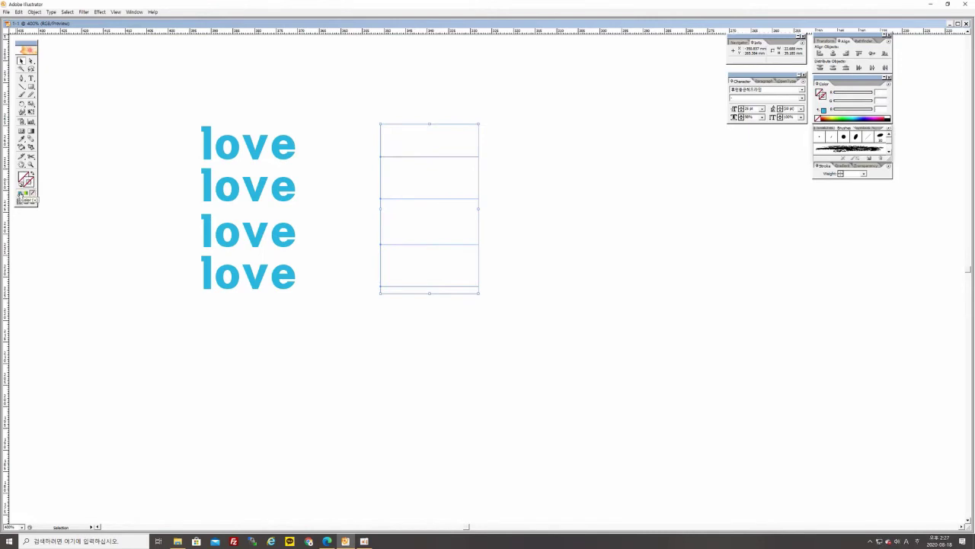
{"action": "left_click", "coordinate": [21, 195]}
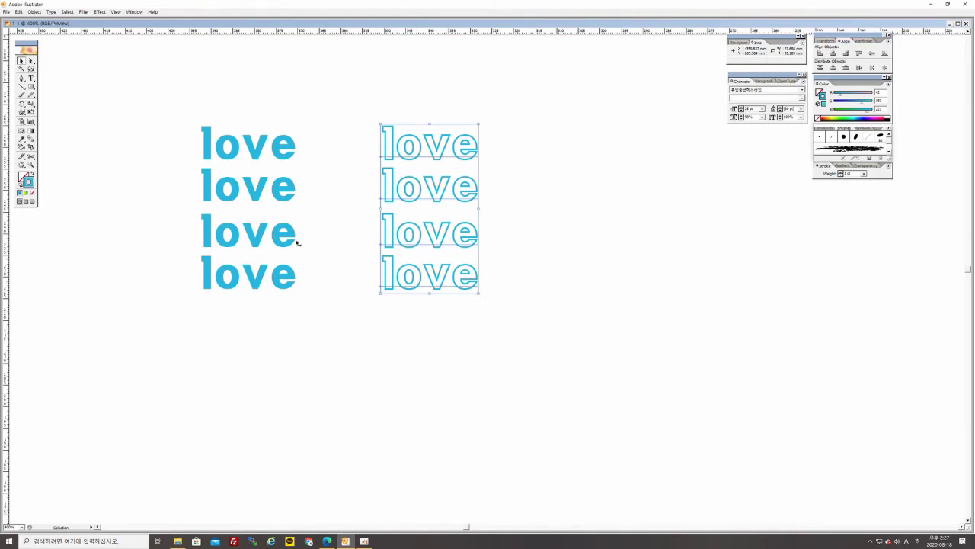
{"action": "left_click", "coordinate": [531, 281]}
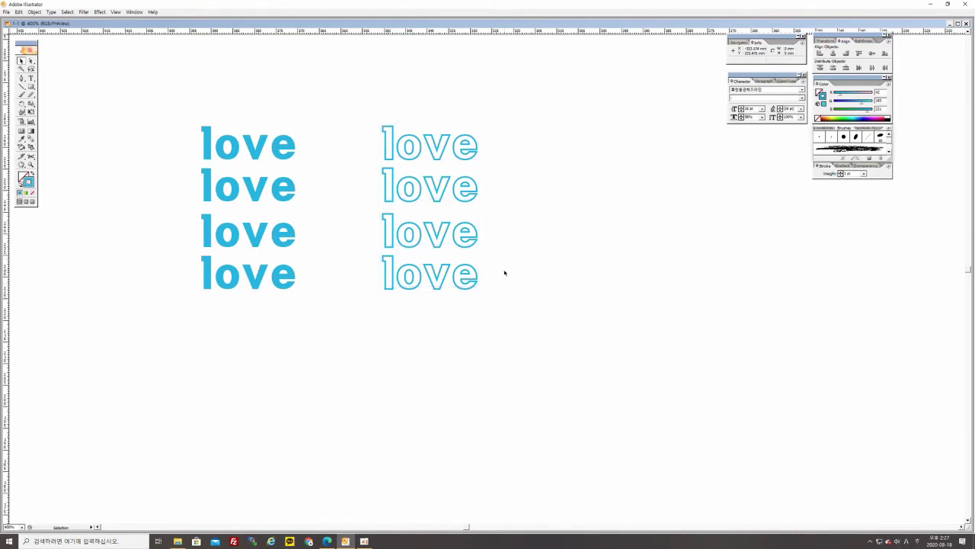
Try to select individual points of the top two stroke-only "love" texts with the Direct Selection tool.
{"action": "left_click_drag", "start_coordinate": [370, 114], "coordinate": [497, 305]}
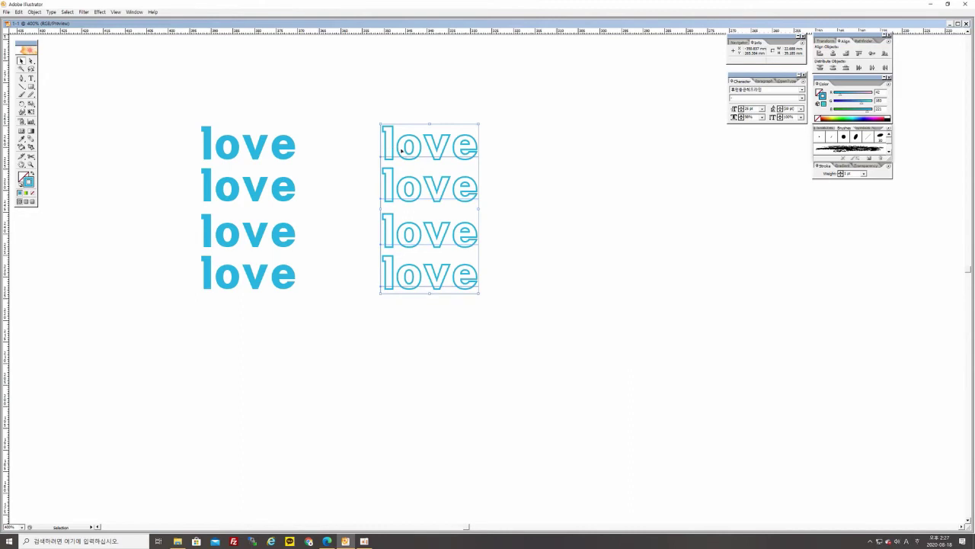
{"action": "left_click", "coordinate": [501, 163]}
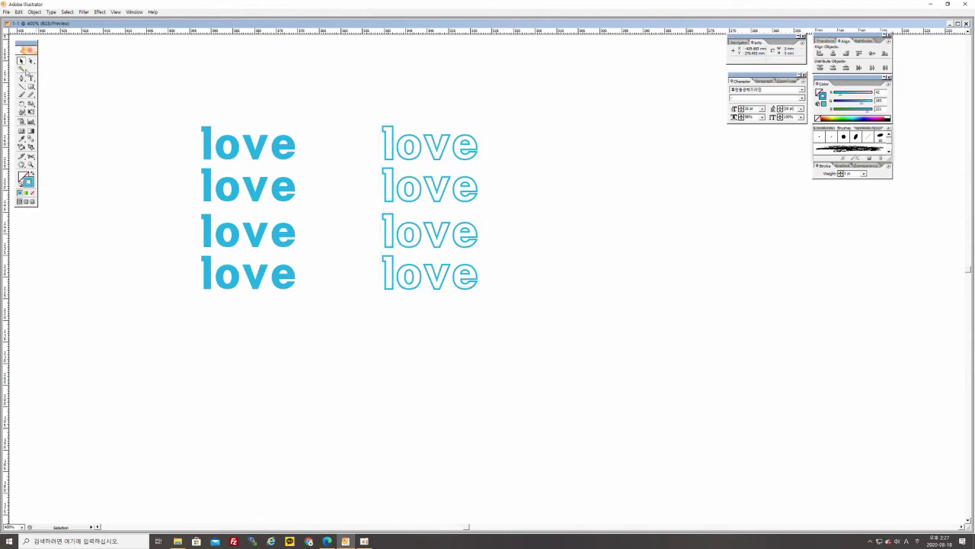
{"action": "left_click", "coordinate": [31, 61]}
{"action": "left_click_drag", "start_coordinate": [460, 122], "coordinate": [494, 160]}
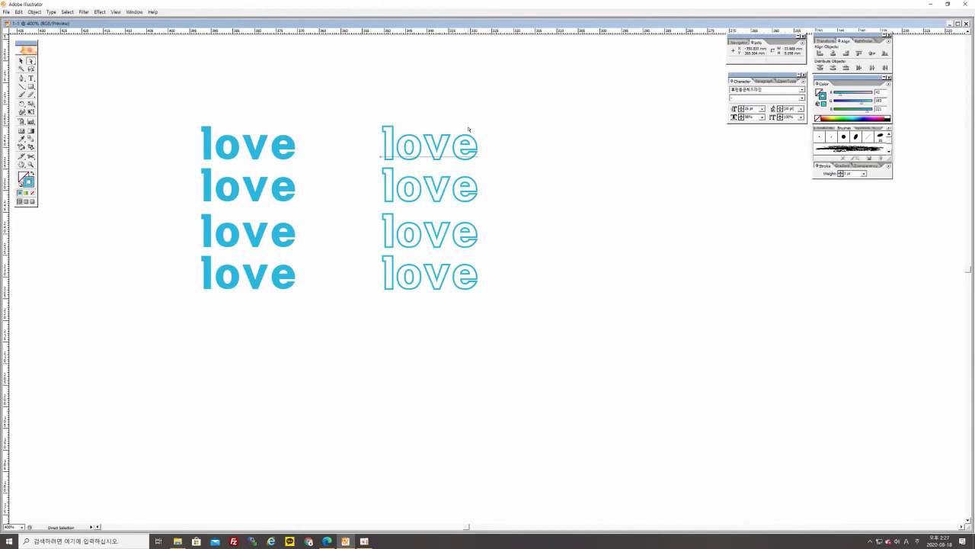
{"action": "left_click", "coordinate": [60, 64]}
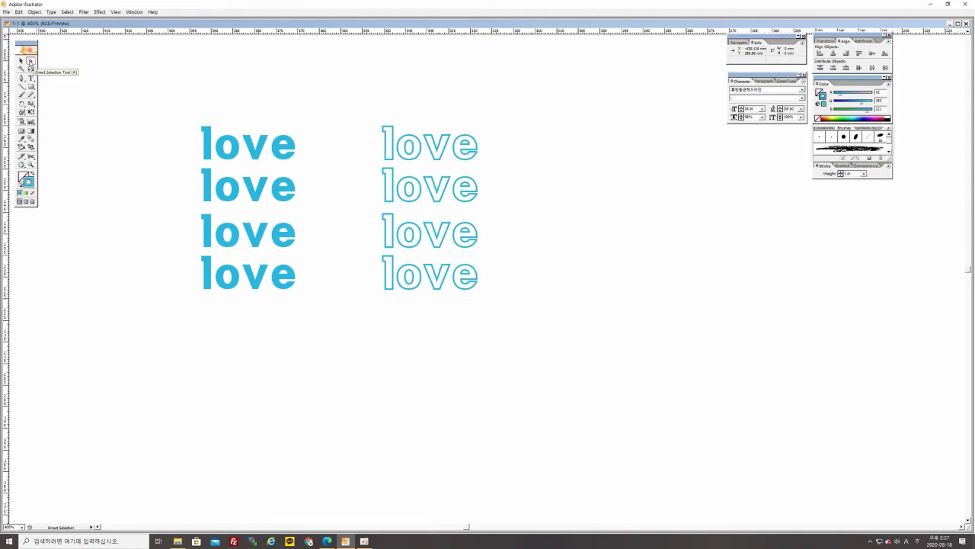
{"action": "left_click", "coordinate": [479, 150]}
{"action": "left_click", "coordinate": [482, 160]}
{"action": "left_click_drag", "start_coordinate": [472, 128], "coordinate": [500, 176]}
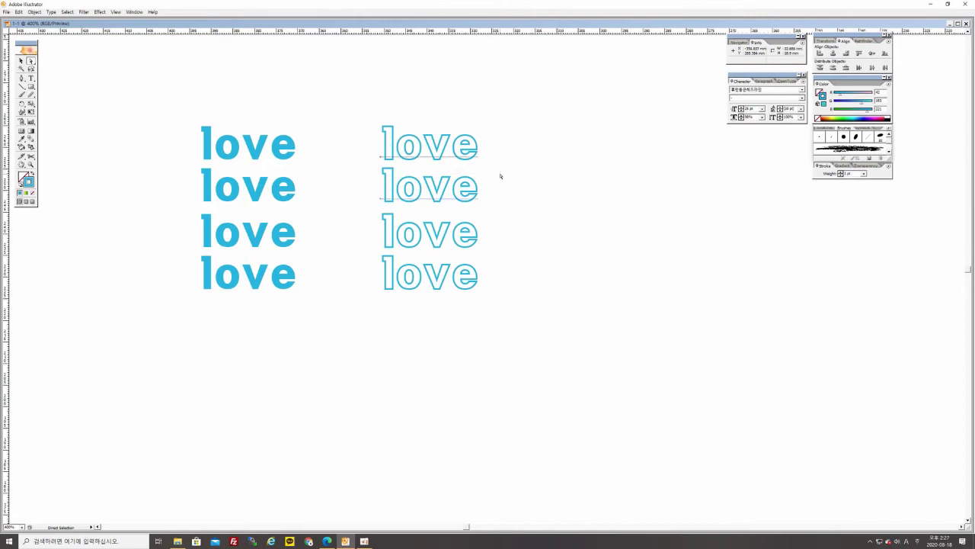
{"action": "left_click", "coordinate": [432, 158]}
{"action": "left_click", "coordinate": [21, 60]}
{"action": "left_click", "coordinate": [397, 160]}
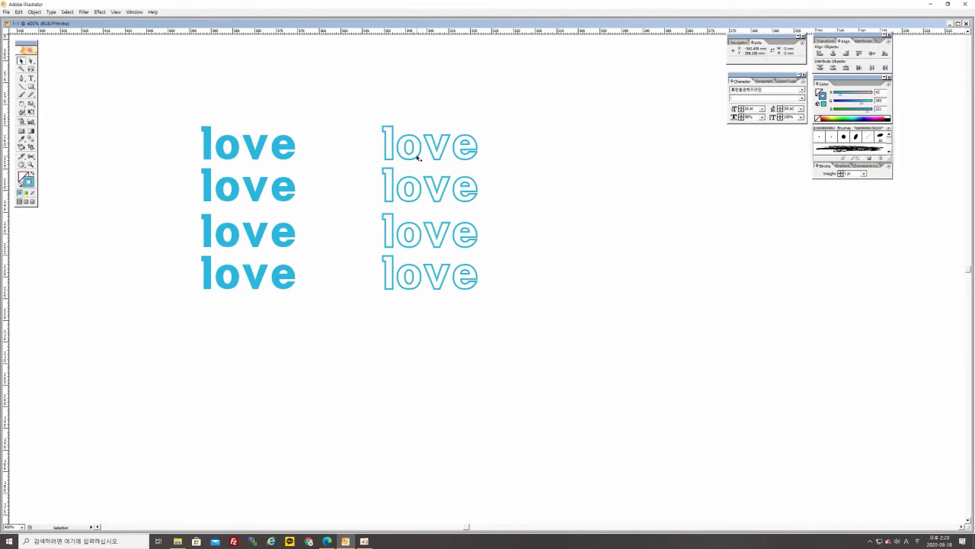
{"action": "left_click", "coordinate": [46, 13]}
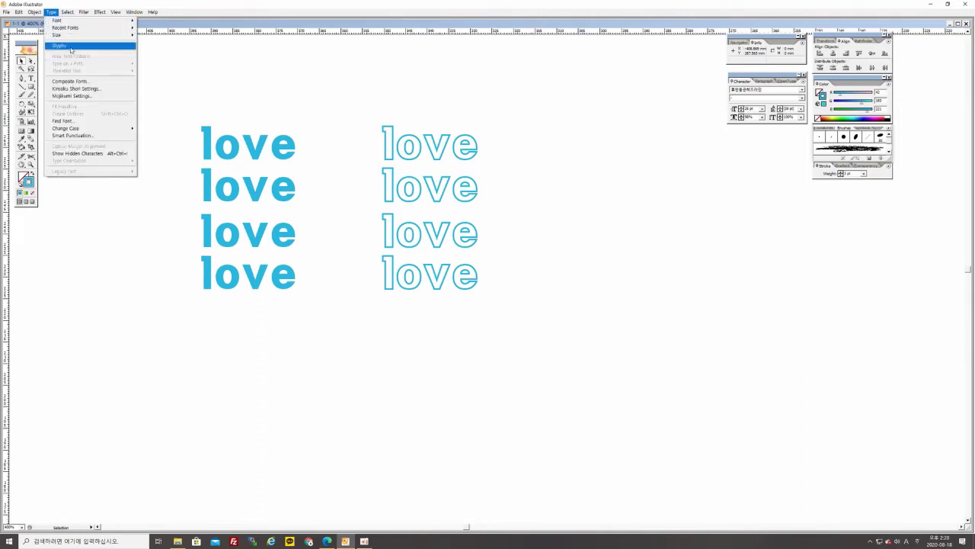
{"action": "mouse_move", "coordinate": [40, 15]}
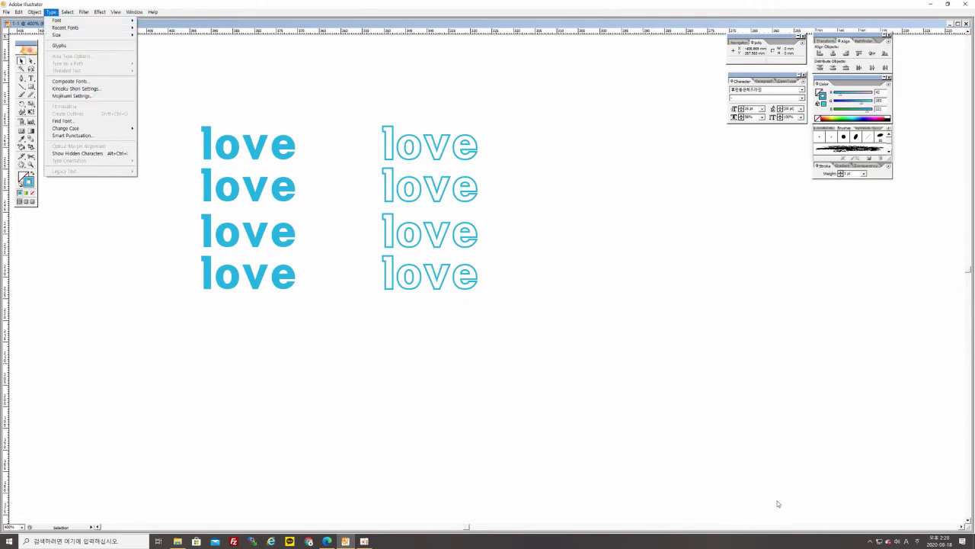
{"action": "left_click", "coordinate": [364, 541]}
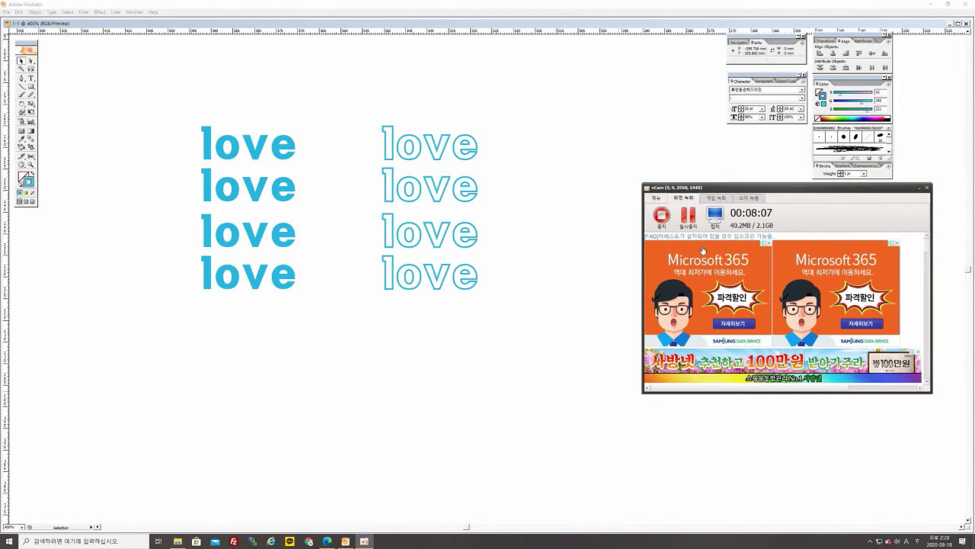
{"action": "left_click", "coordinate": [364, 541]}
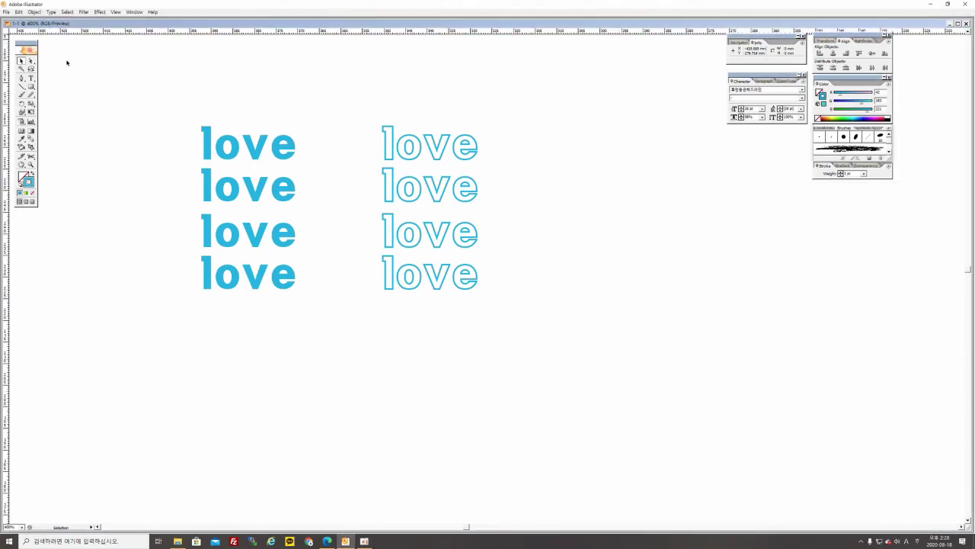
Convert the top stroke-only "love" text to vector shapes with Create Outlines.
{"action": "left_click", "coordinate": [416, 153]}
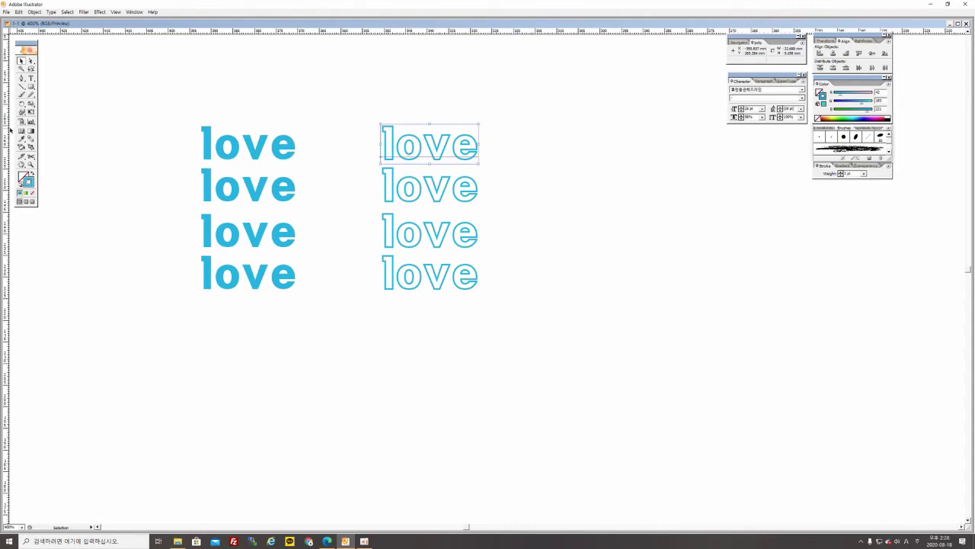
{"action": "left_click", "coordinate": [50, 12]}
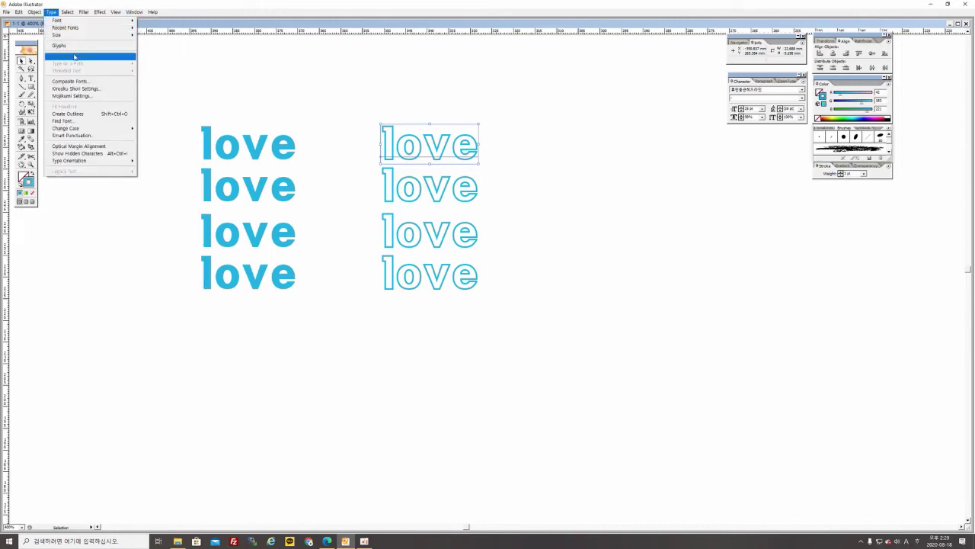
{"action": "left_click", "coordinate": [113, 115]}
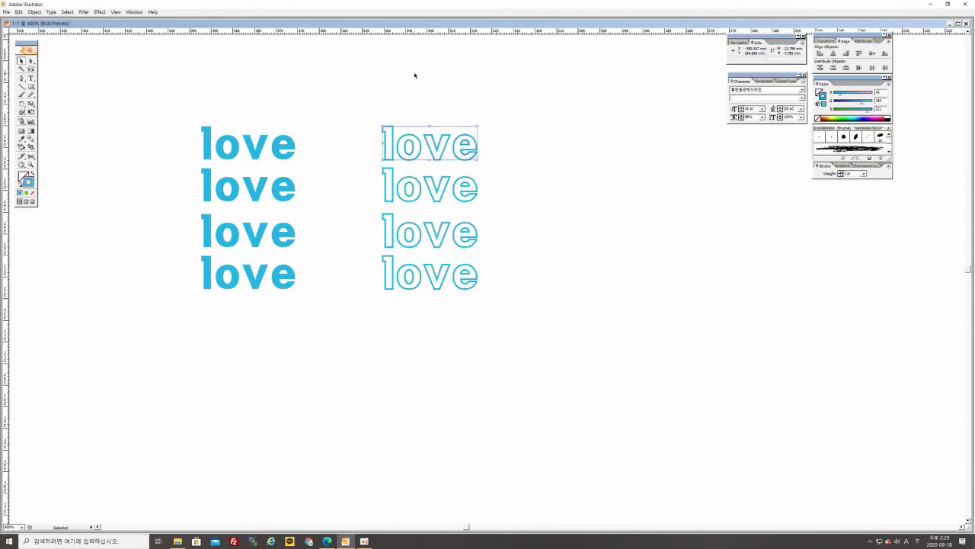
Compare the selection bounds of the top outlined "love" with those of the live "love" text below it.
{"action": "left_click_drag", "start_coordinate": [435, 197], "coordinate": [396, 204]}
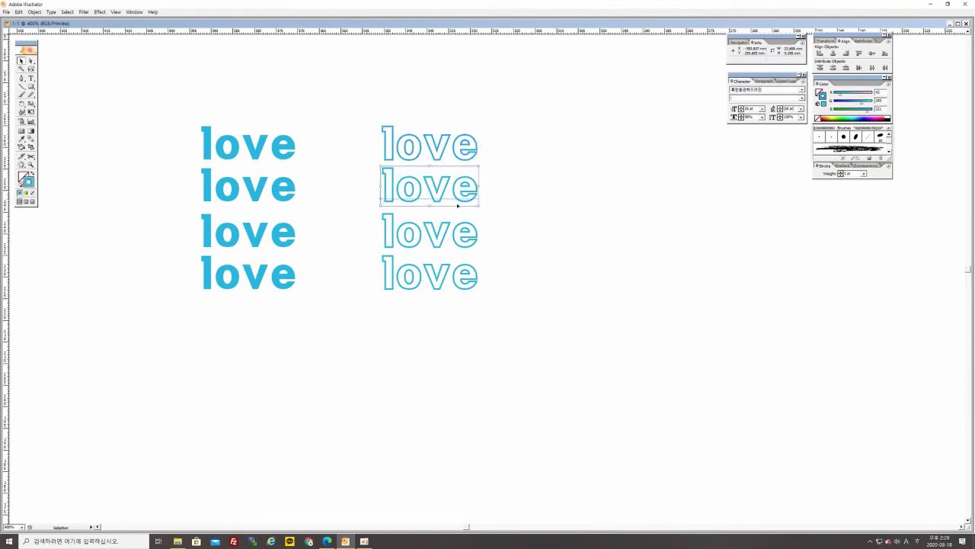
{"action": "left_click", "coordinate": [457, 149]}
{"action": "left_click", "coordinate": [399, 146]}
{"action": "key", "text": "ctrl+plus"}
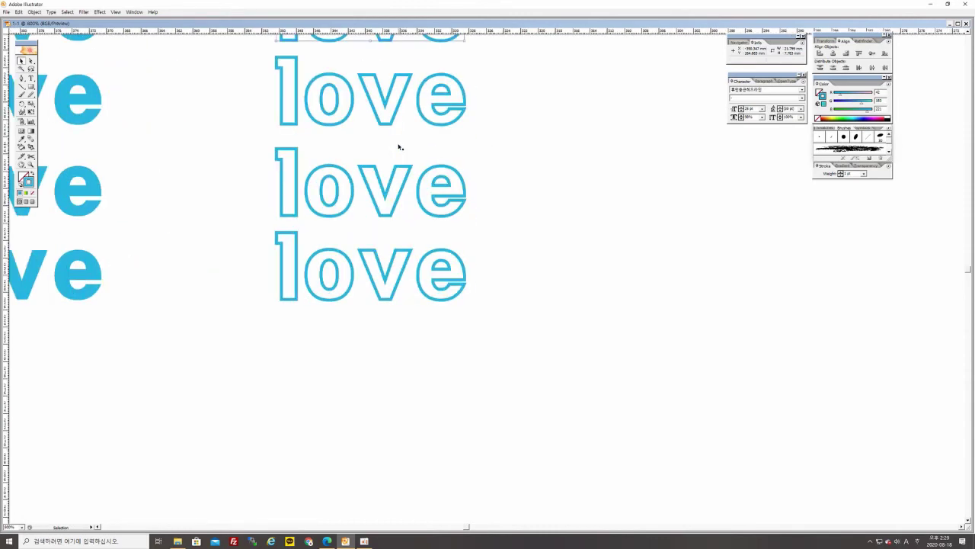
{"action": "left_click_drag", "start_coordinate": [490, 87], "coordinate": [468, 231]}
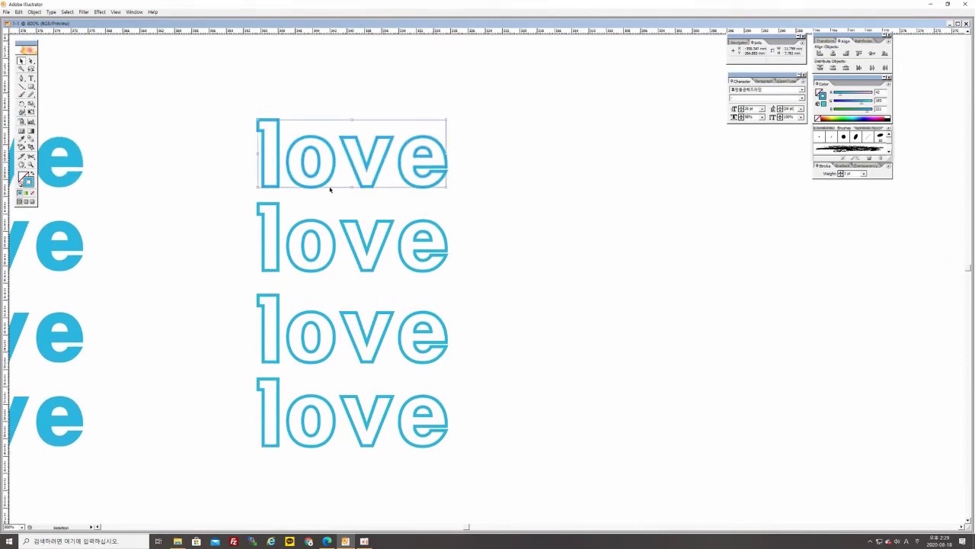
{"action": "left_click", "coordinate": [236, 180]}
{"action": "left_click", "coordinate": [291, 176]}
{"action": "key", "text": "ctrl+plus"}
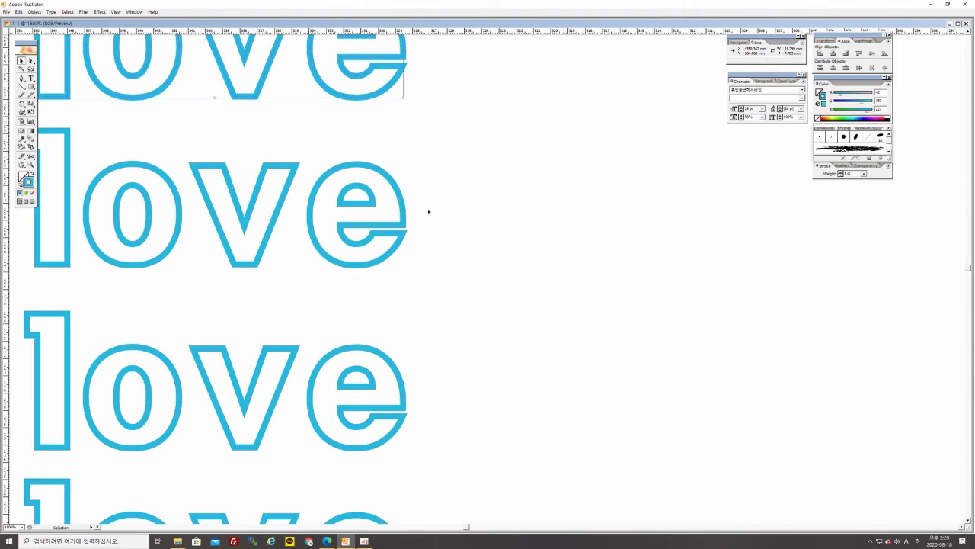
{"action": "scroll", "coordinate": [274, 229], "scroll_direction": "up", "scroll_amount": 3}
{"action": "scroll", "coordinate": [274, 228], "scroll_direction": "left", "scroll_amount": 2}
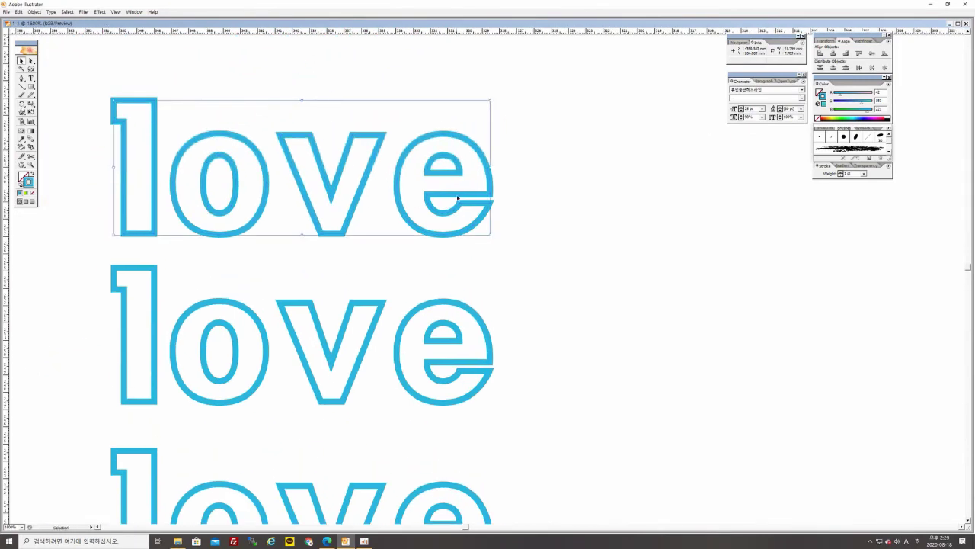
{"action": "left_click", "coordinate": [503, 151]}
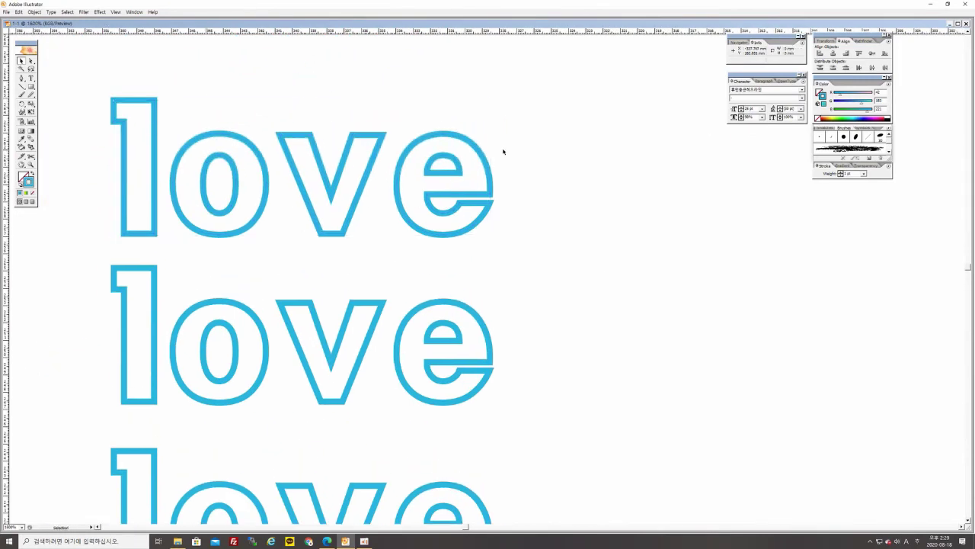
{"action": "left_click", "coordinate": [321, 163]}
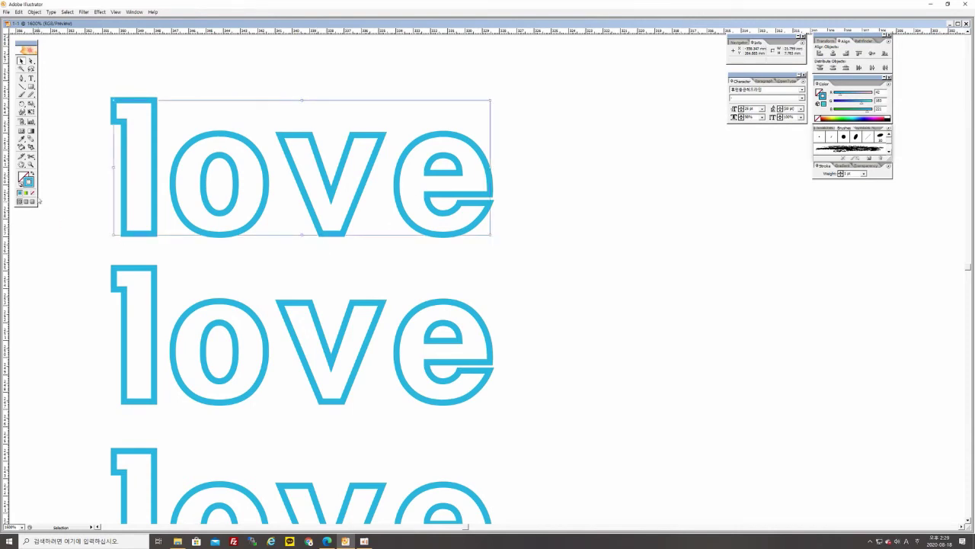
{"action": "left_click", "coordinate": [67, 198]}
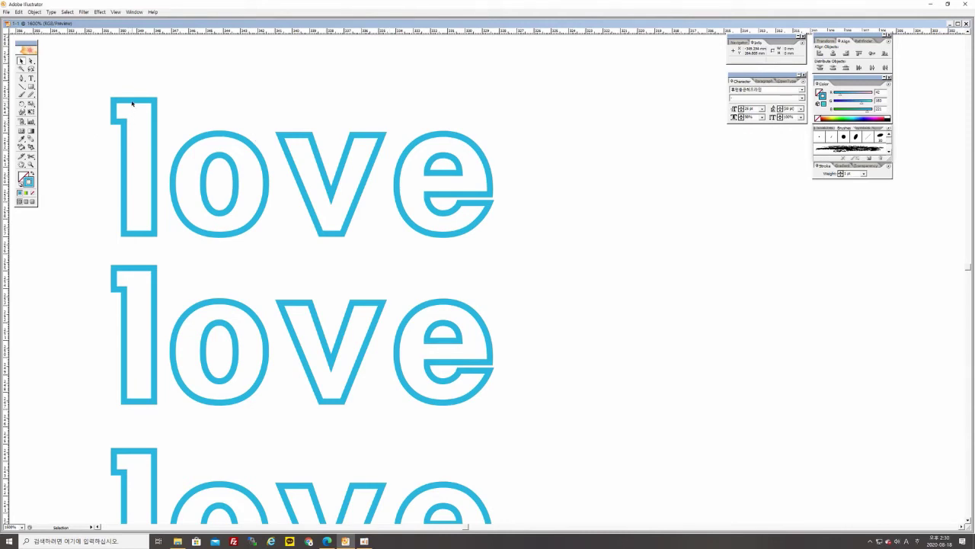
{"action": "left_click", "coordinate": [55, 13]}
{"action": "mouse_move", "coordinate": [57, 21]}
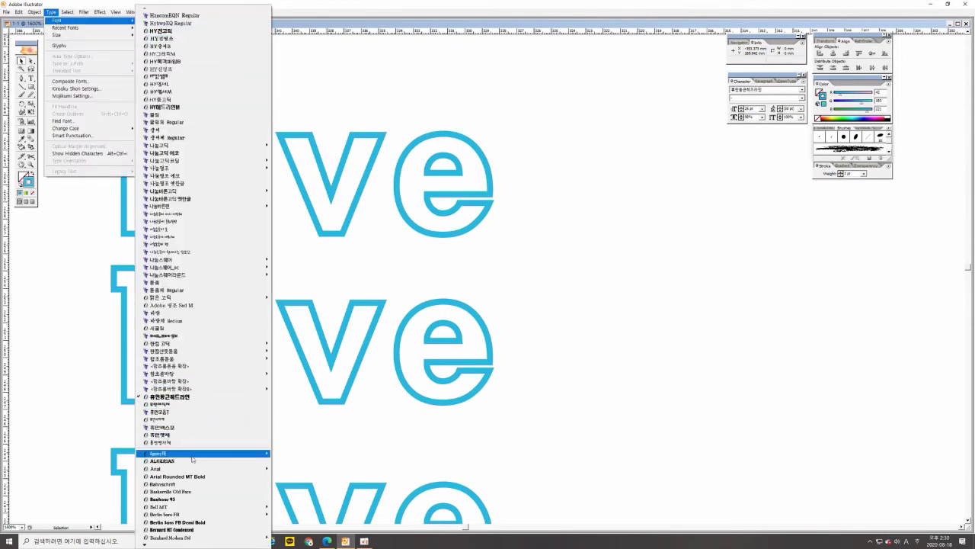
{"action": "mouse_move", "coordinate": [189, 475]}
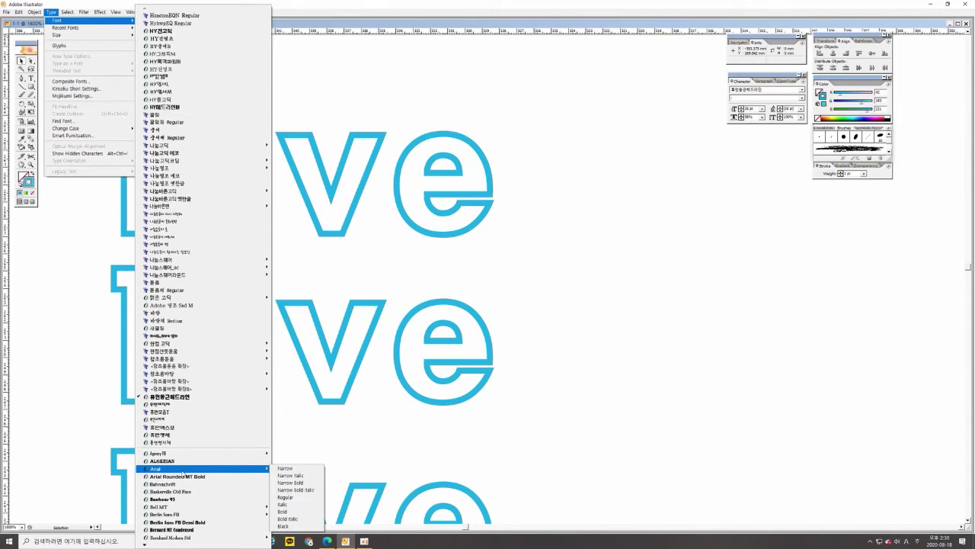
{"action": "left_click", "coordinate": [576, 375]}
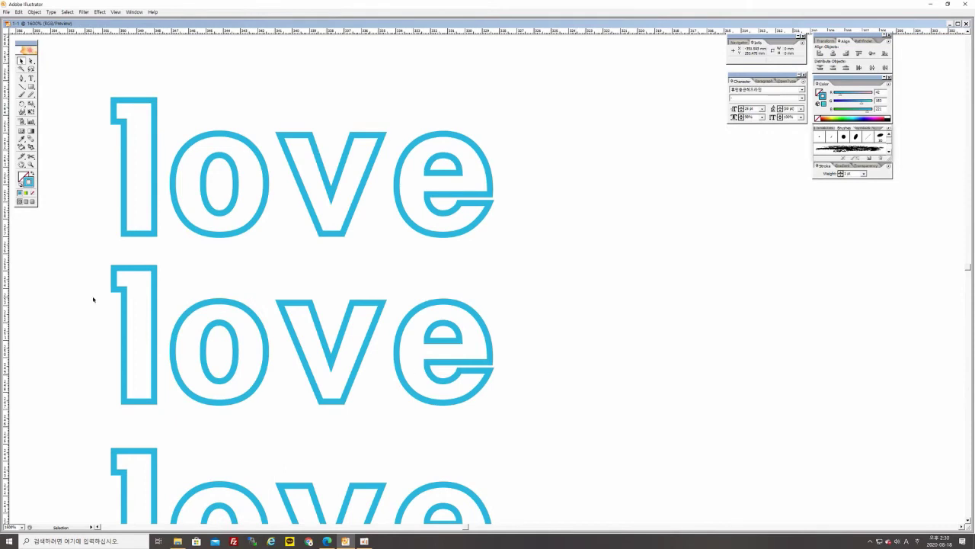
Convert the second stroke-only "love" text with Create Outlines and deselect it.
{"action": "left_click", "coordinate": [88, 274]}
{"action": "left_click", "coordinate": [157, 333]}
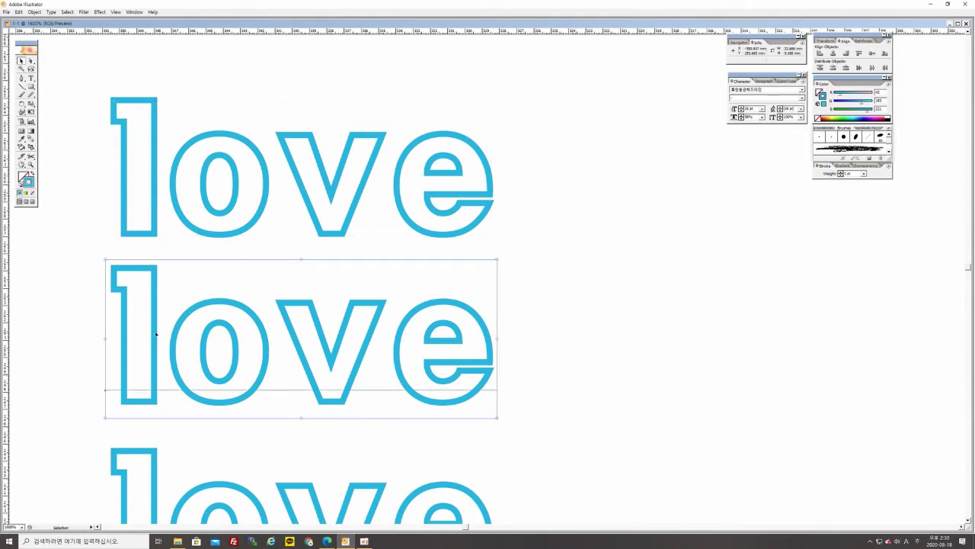
{"action": "left_click", "coordinate": [85, 12]}
{"action": "mouse_move", "coordinate": [72, 15]}
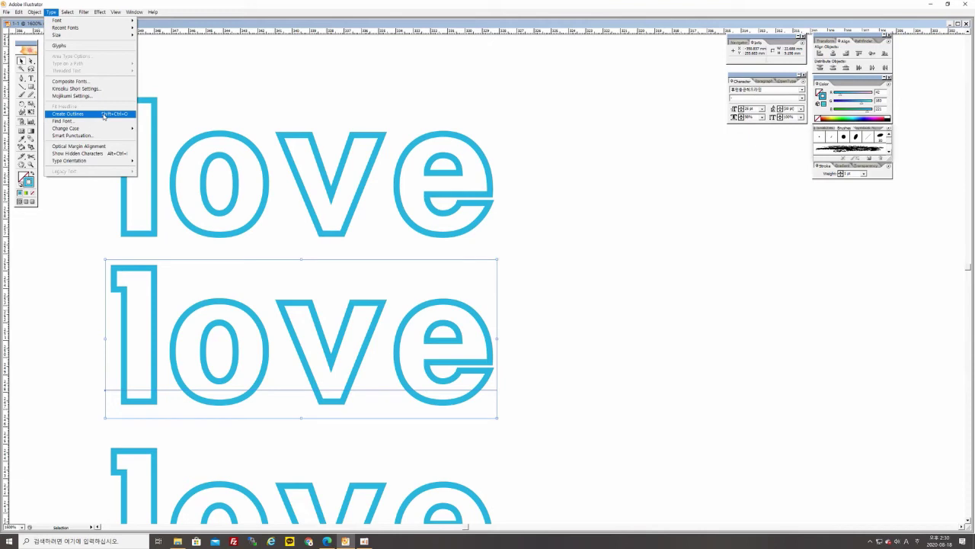
{"action": "left_click", "coordinate": [104, 115]}
{"action": "left_click", "coordinate": [511, 347]}
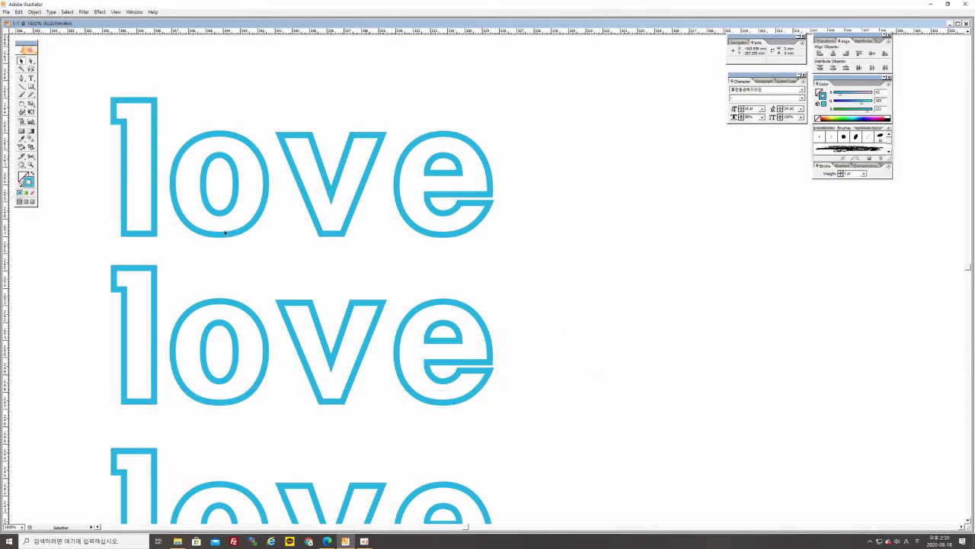
Raise the upper points of the "v" in the top outlined "love" with the Direct Selection tool to form a tall V.
{"action": "key", "text": "ctrl+minus"}
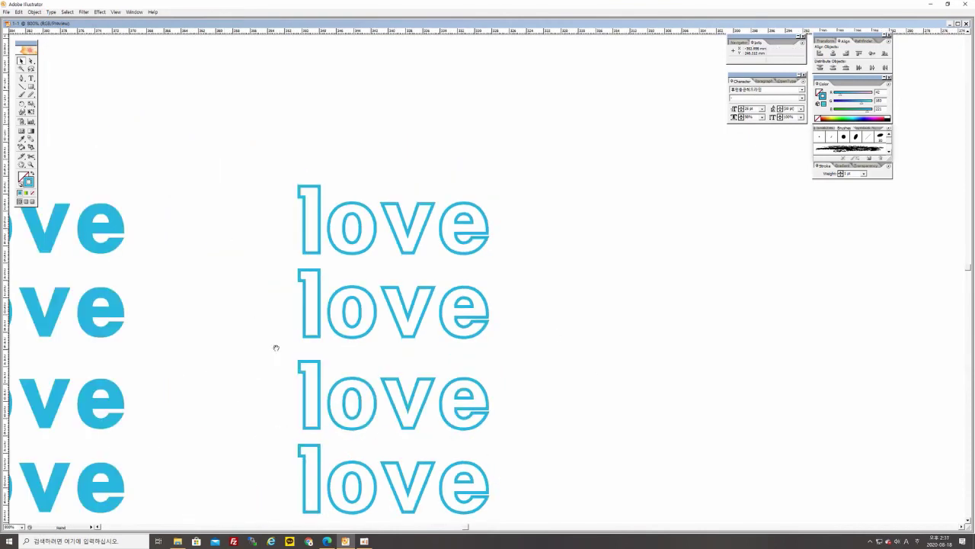
{"action": "scroll", "coordinate": [270, 305], "scroll_direction": "down", "scroll_amount": 2}
{"action": "left_click", "coordinate": [318, 151]}
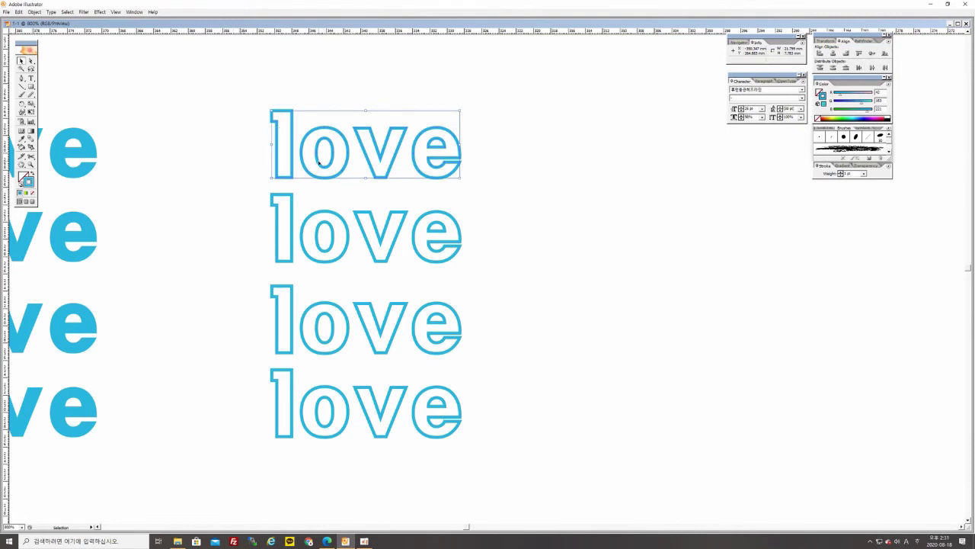
{"action": "left_click", "coordinate": [31, 61]}
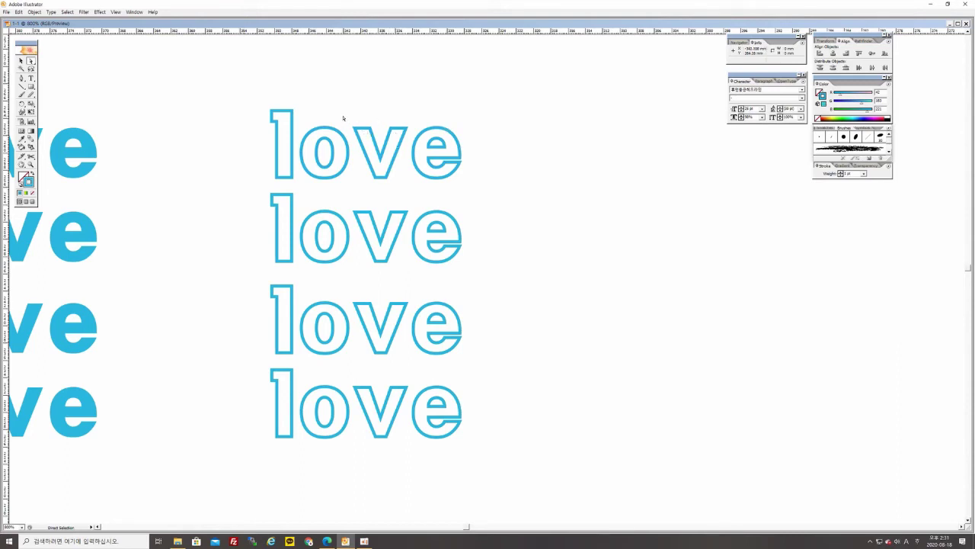
{"action": "left_click_drag", "start_coordinate": [343, 116], "coordinate": [413, 134]}
{"action": "key", "text": "ctrl+plus"}
{"action": "left_click_drag", "start_coordinate": [246, 108], "coordinate": [353, 212]}
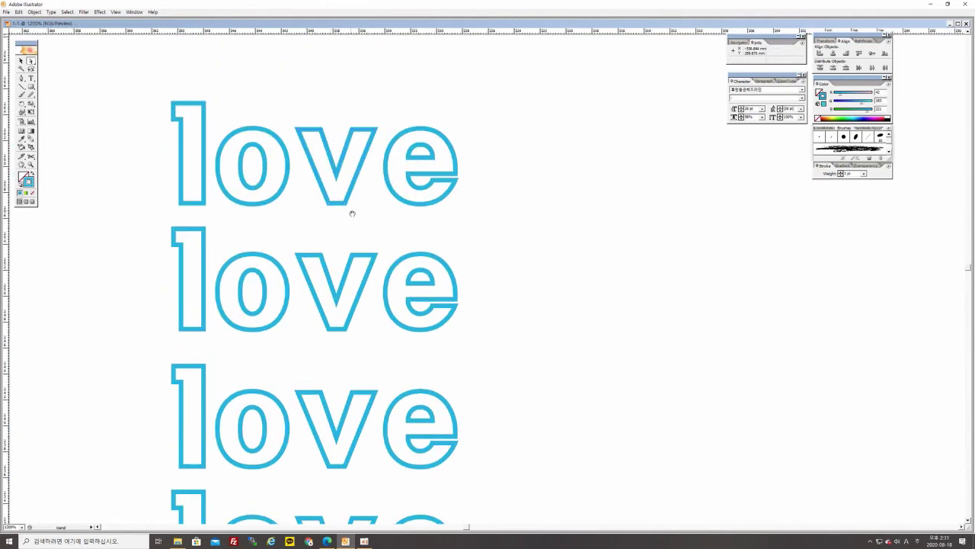
{"action": "left_click_drag", "start_coordinate": [388, 124], "coordinate": [392, 173]}
{"action": "key", "text": "space"}
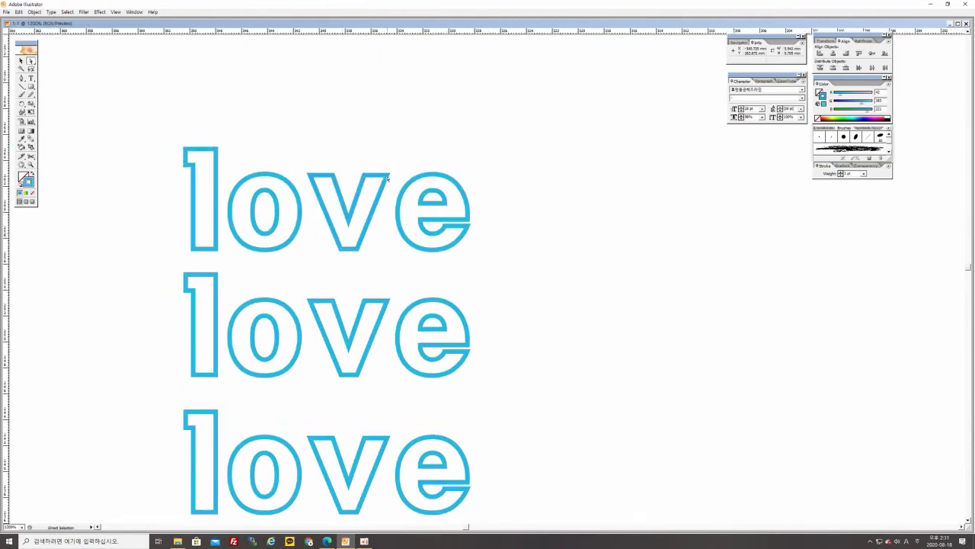
{"action": "left_click_drag", "start_coordinate": [388, 176], "coordinate": [389, 147]}
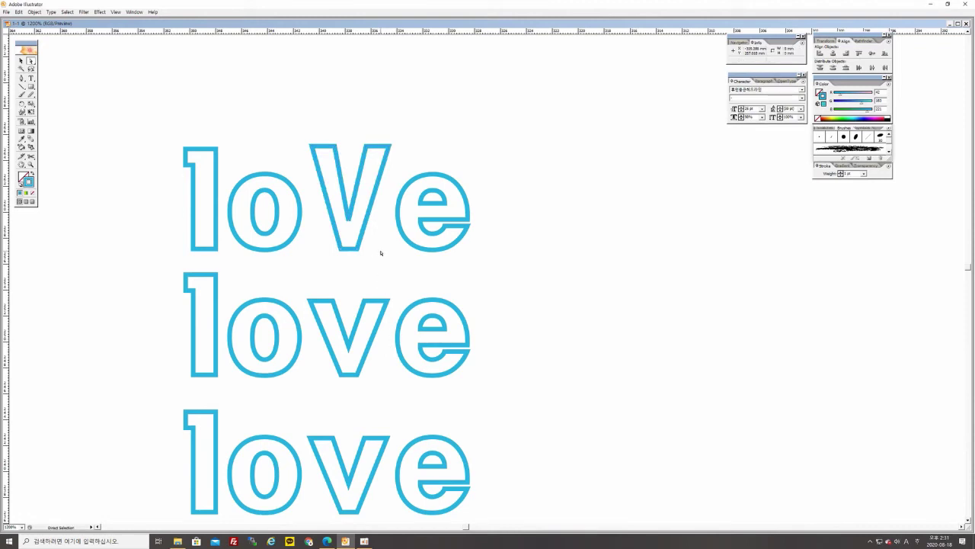
Try selecting the upper points of the "v" in the second "love", and undo the stretch of the top "v".
{"action": "left_click", "coordinate": [320, 326]}
{"action": "left_click_drag", "start_coordinate": [296, 263], "coordinate": [387, 315]}
{"action": "left_click_drag", "start_coordinate": [303, 285], "coordinate": [375, 319]}
{"action": "key", "text": "ctrl+z"}
{"action": "key", "text": "v"}
{"action": "key", "text": "ctrl+z"}
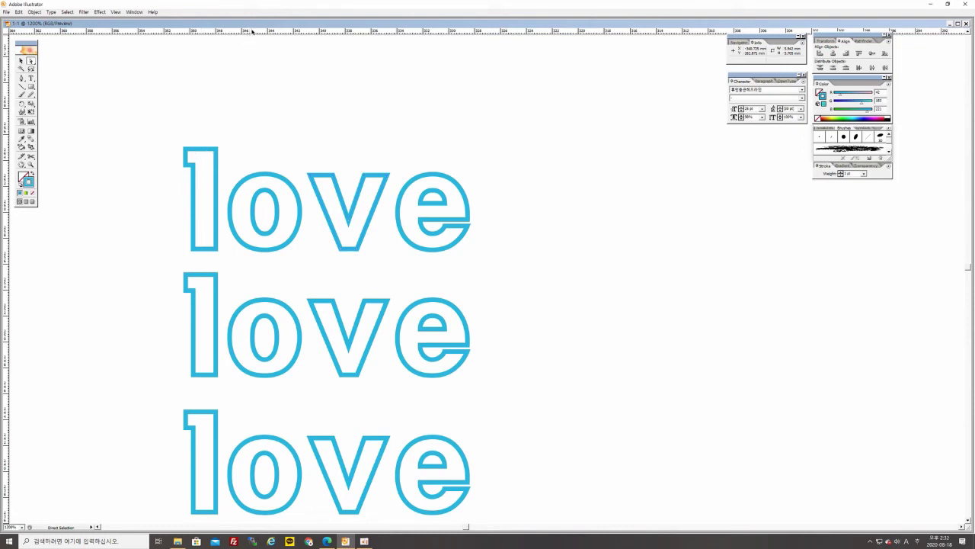
Place a horizontal ruler guide level with the upper edge of the "l" in the top outlined "love".
{"action": "left_click_drag", "start_coordinate": [252, 31], "coordinate": [207, 147]}
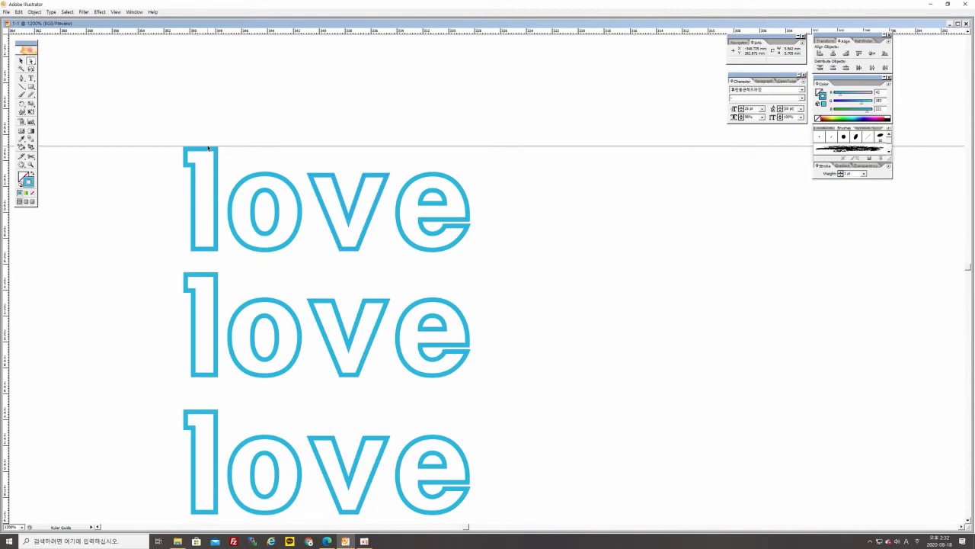
{"action": "left_click_drag", "start_coordinate": [207, 148], "coordinate": [217, 165]}
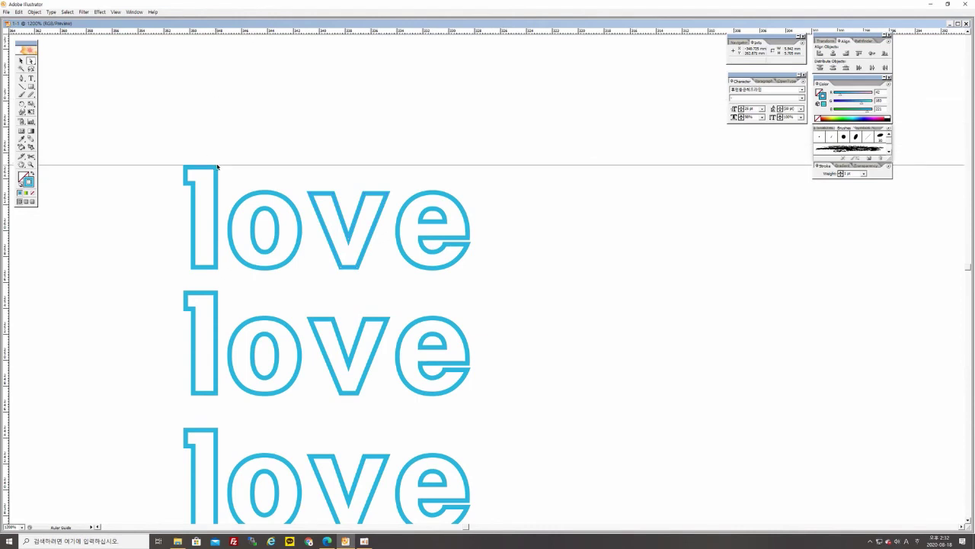
{"action": "left_click_drag", "start_coordinate": [218, 166], "coordinate": [217, 167]}
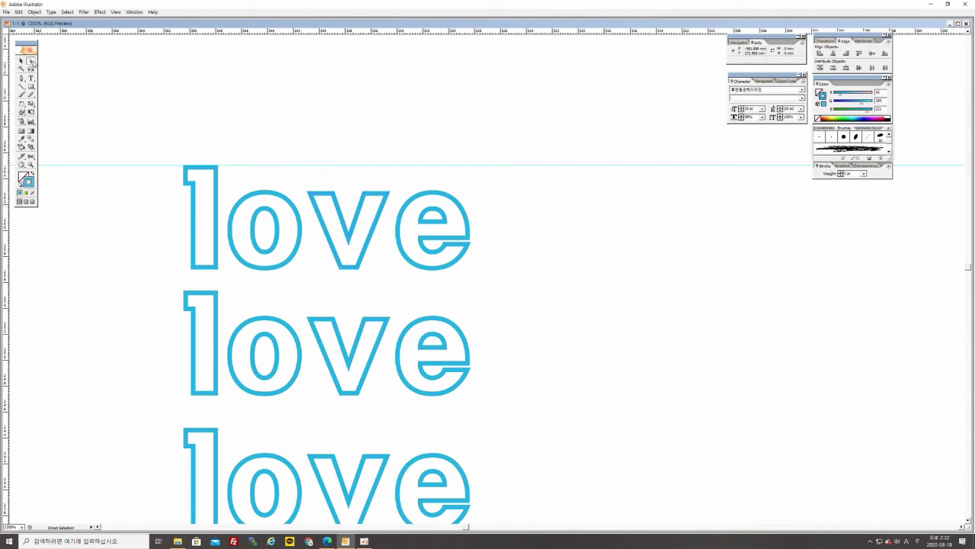
Raise the upper points of the "v" in the top outlined "love" vertically to the guide with the Direct Selection tool.
{"action": "left_click_drag", "start_coordinate": [297, 184], "coordinate": [394, 206]}
{"action": "left_click_drag", "start_coordinate": [388, 194], "coordinate": [384, 166]}
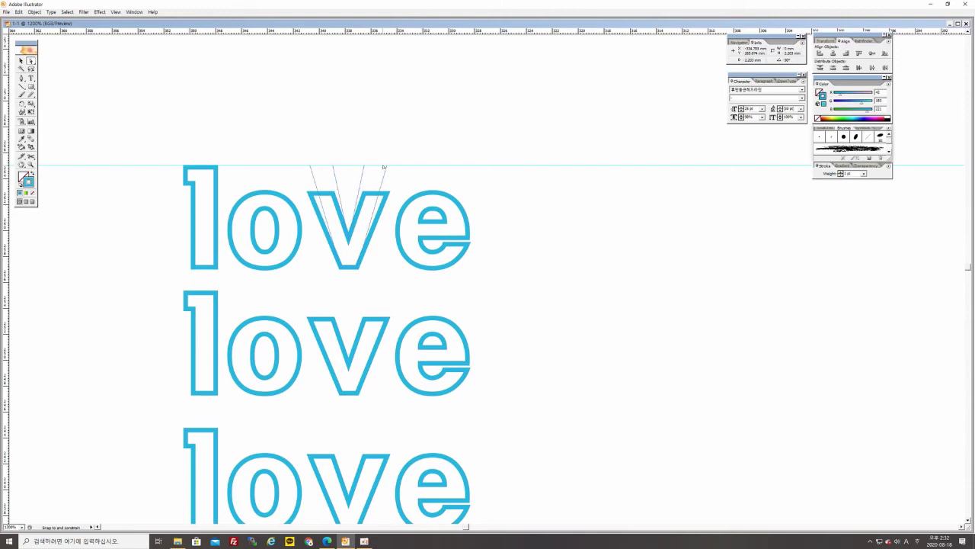
{"action": "left_click_drag", "start_coordinate": [384, 166], "coordinate": [384, 166]}
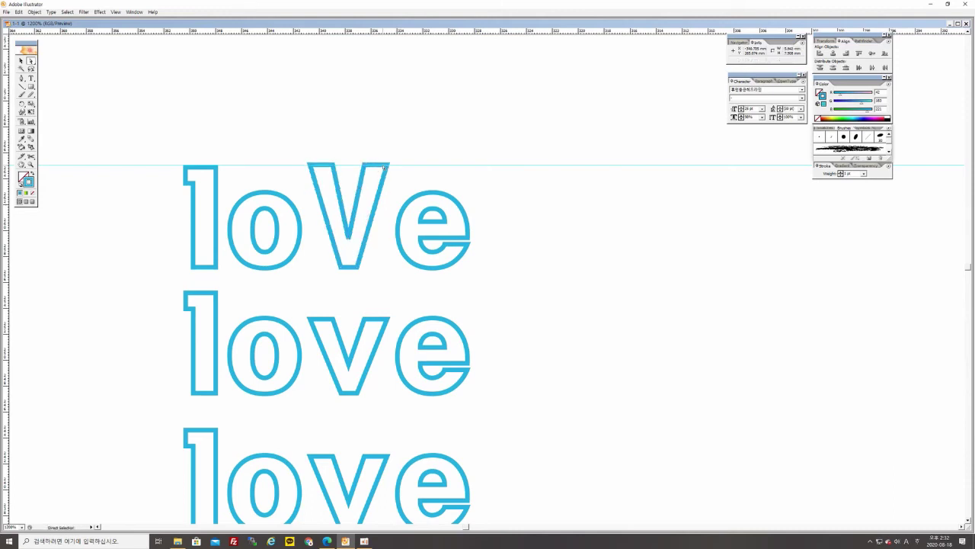
{"action": "left_click", "coordinate": [396, 135]}
Clear all guides from the document.
{"action": "left_click", "coordinate": [116, 13]}
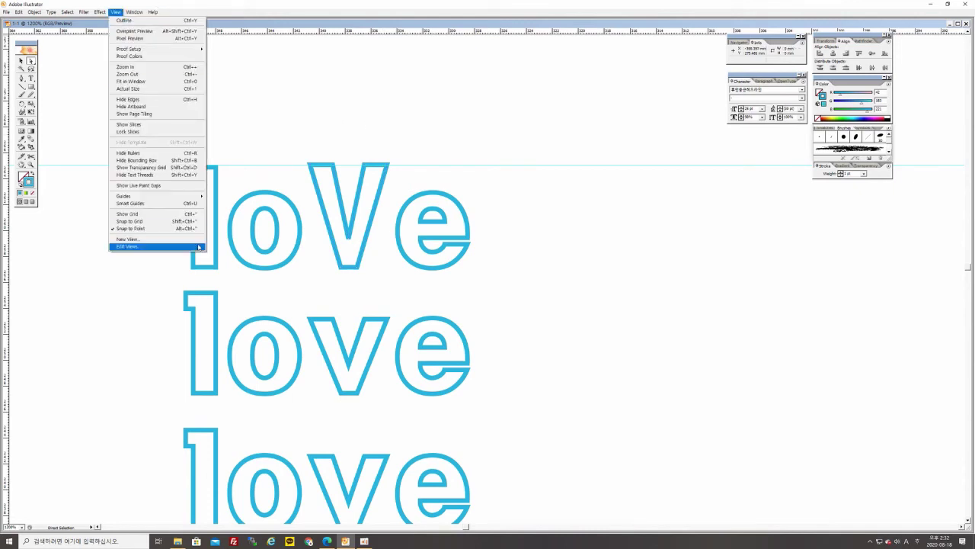
{"action": "mouse_move", "coordinate": [201, 196]}
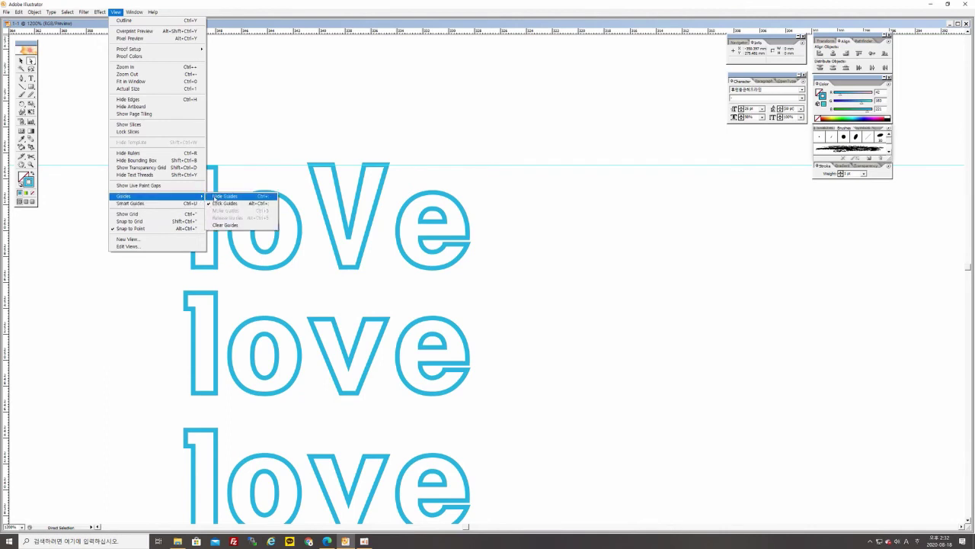
{"action": "left_click", "coordinate": [225, 226]}
Place the top filled "love" text in the empty area to the right of the stroke-only column.
{"action": "left_click", "coordinate": [21, 60]}
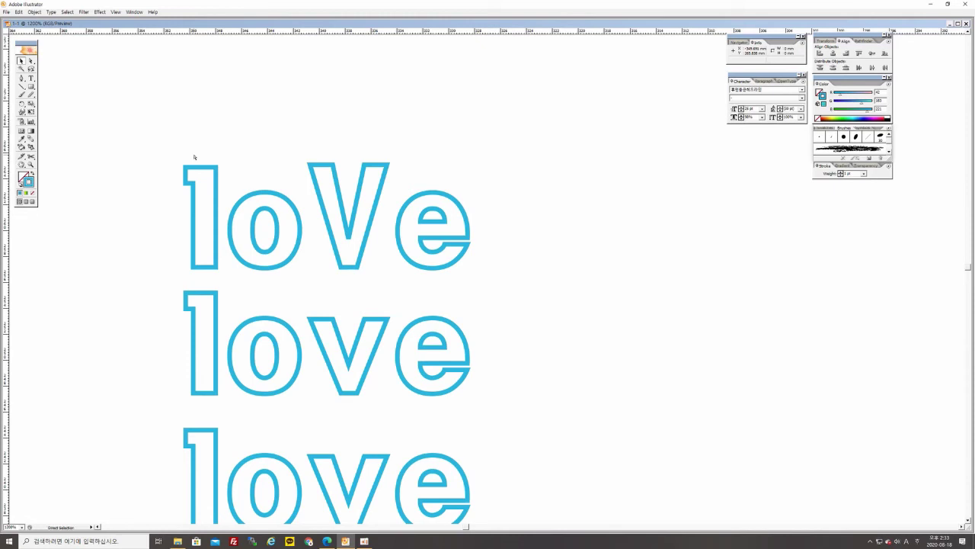
{"action": "key", "text": "ctrl+minus"}
{"action": "key", "text": "ctrl+minus"}
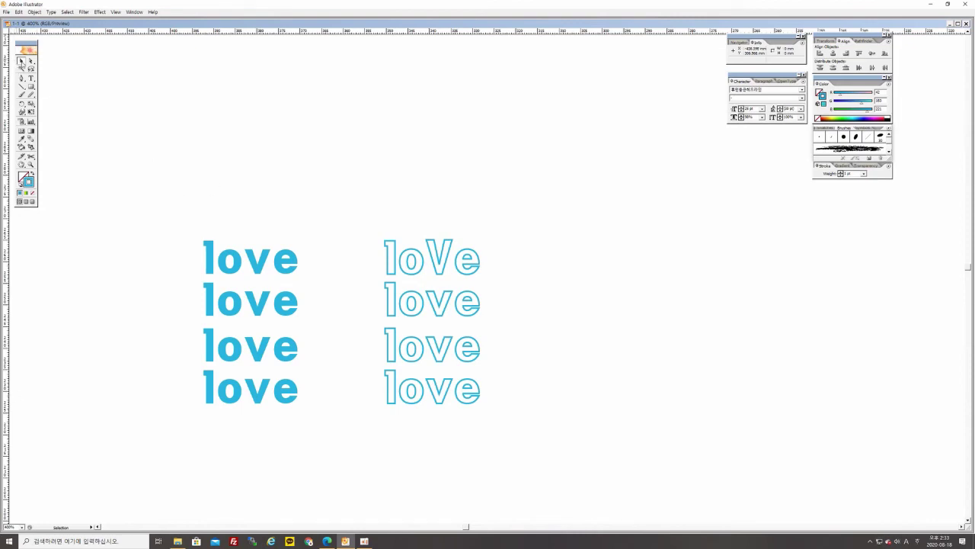
{"action": "left_click", "coordinate": [33, 80]}
{"action": "left_click", "coordinate": [22, 61]}
{"action": "left_click_drag", "start_coordinate": [581, 340], "coordinate": [420, 233]}
{"action": "left_click", "coordinate": [75, 156]}
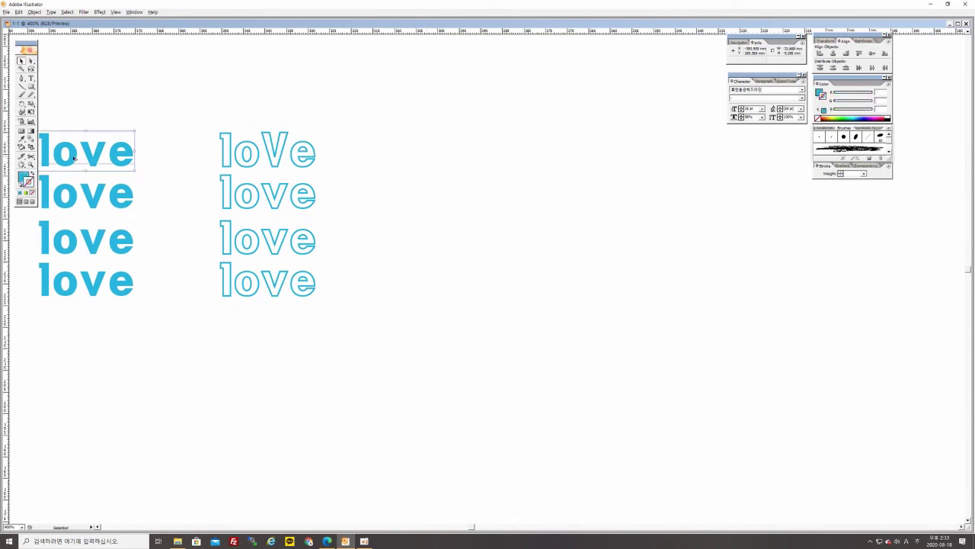
{"action": "left_click_drag", "start_coordinate": [75, 156], "coordinate": [503, 135]}
{"action": "left_click_drag", "start_coordinate": [593, 199], "coordinate": [362, 220]}
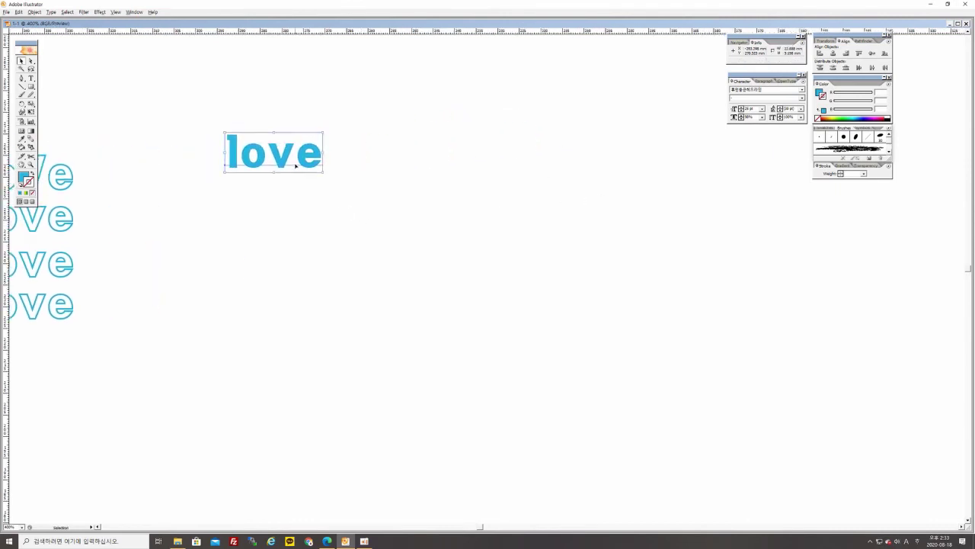
{"action": "left_click_drag", "start_coordinate": [287, 161], "coordinate": [320, 160]}
Set the fill of the newly placed "love" text to the Black swatch.
{"action": "left_click", "coordinate": [23, 177]}
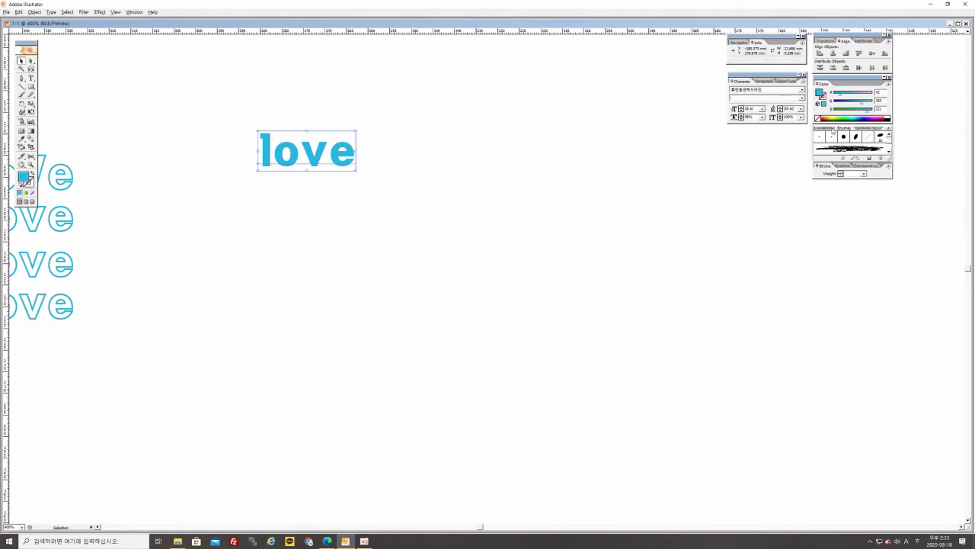
{"action": "left_click", "coordinate": [830, 129]}
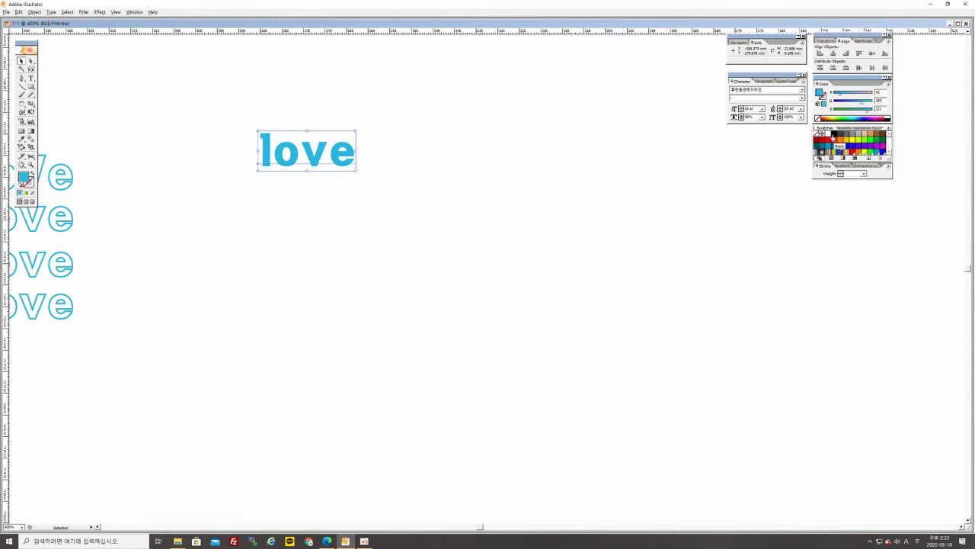
{"action": "left_click", "coordinate": [833, 135]}
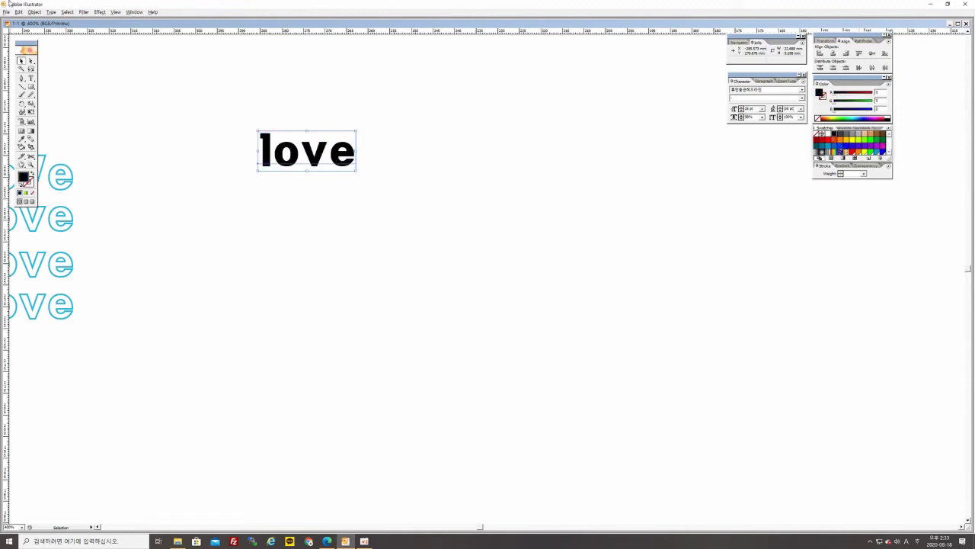
Set the black "love" text to the 나눔바른고딕 Light font at 18 pt.
{"action": "left_click", "coordinate": [51, 12]}
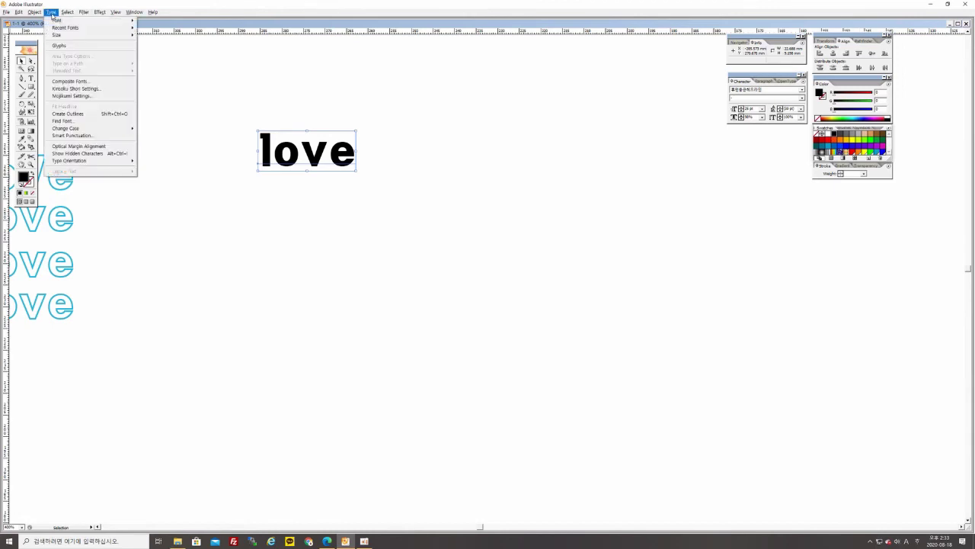
{"action": "mouse_move", "coordinate": [84, 22]}
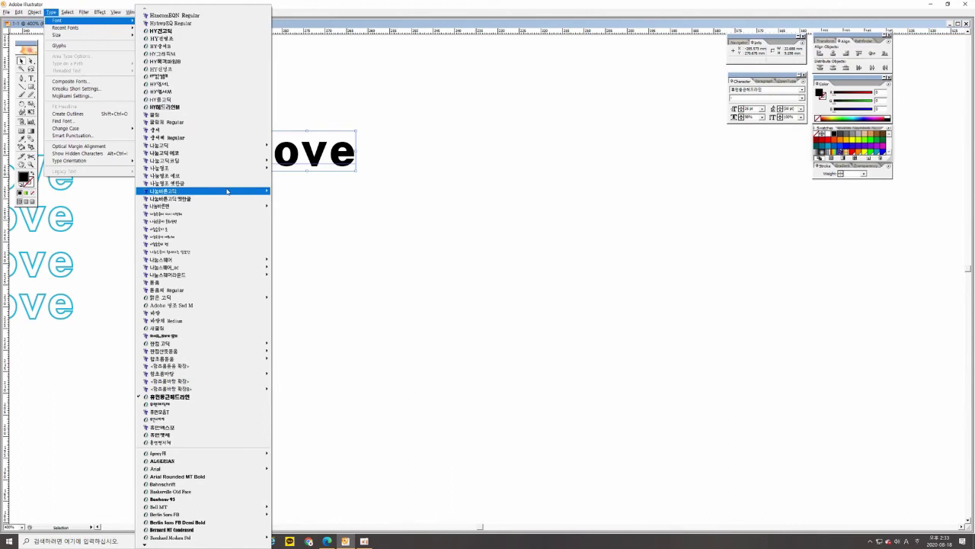
{"action": "mouse_move", "coordinate": [229, 192]}
{"action": "left_click", "coordinate": [282, 191]}
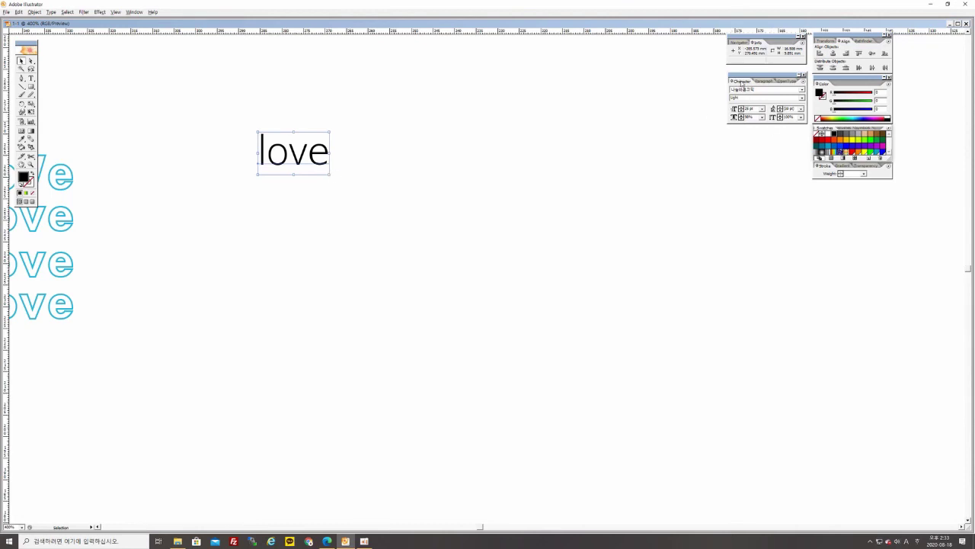
{"action": "left_click", "coordinate": [762, 110]}
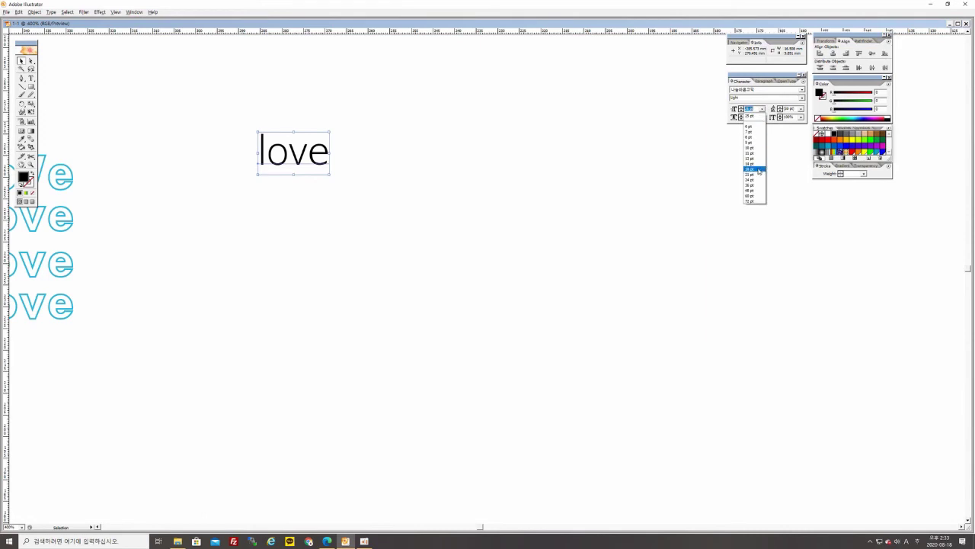
{"action": "left_click", "coordinate": [758, 169]}
{"action": "left_click", "coordinate": [320, 172]}
{"action": "left_click", "coordinate": [298, 163]}
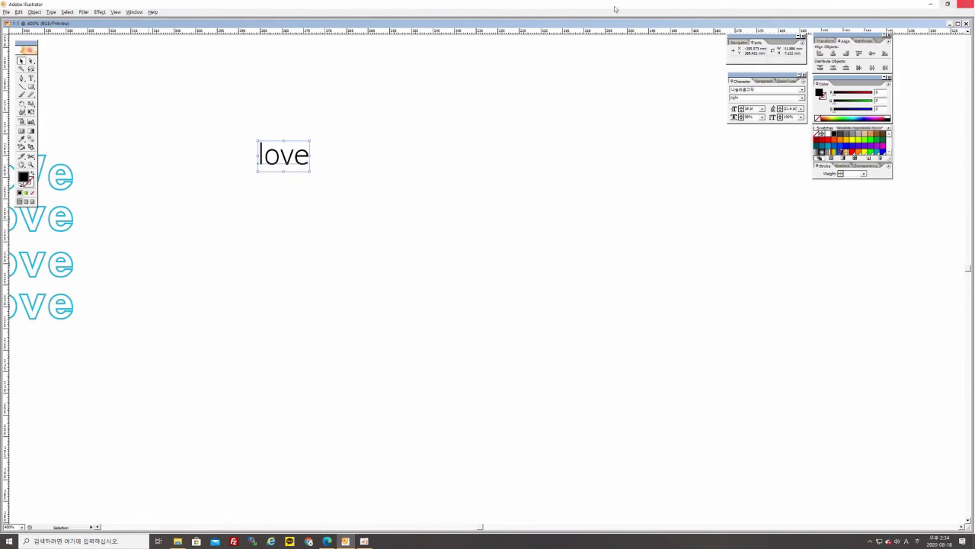
Paste "love" five more times after the black word on the same line, and shift the line slightly up and left.
{"action": "left_click", "coordinate": [30, 78]}
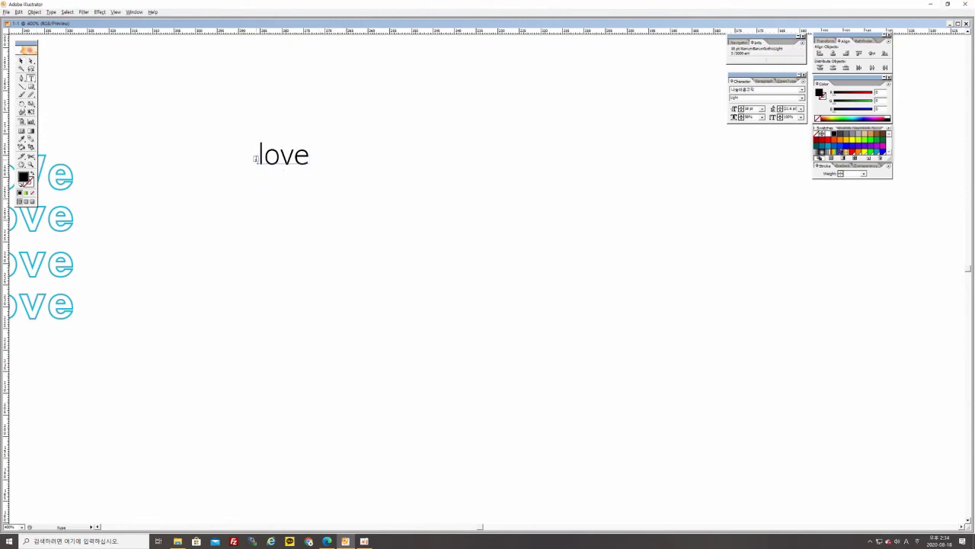
{"action": "left_click_drag", "start_coordinate": [258, 157], "coordinate": [369, 157]}
{"action": "key", "text": "ctrl+c"}
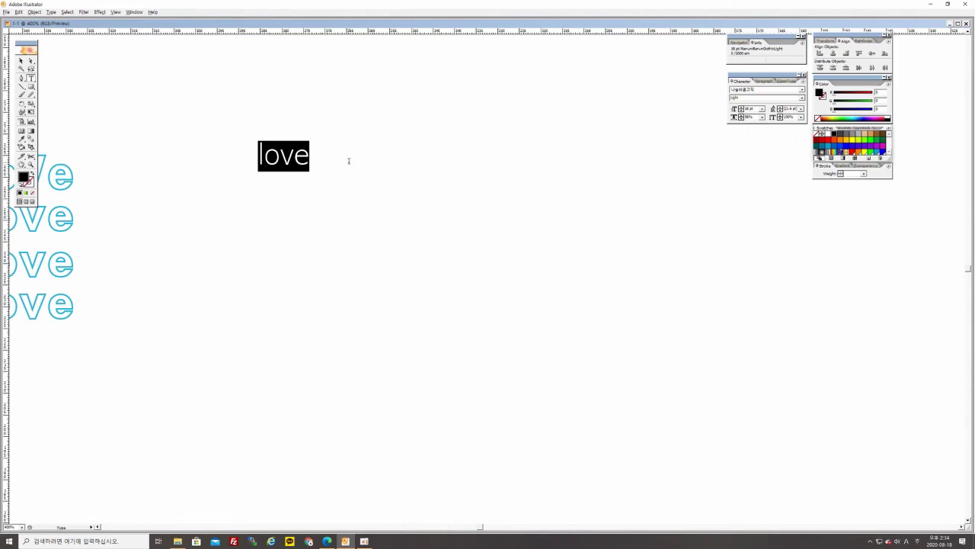
{"action": "key", "text": "Escape"}
{"action": "key", "text": "ctrl"}
{"action": "key", "text": "Right"}
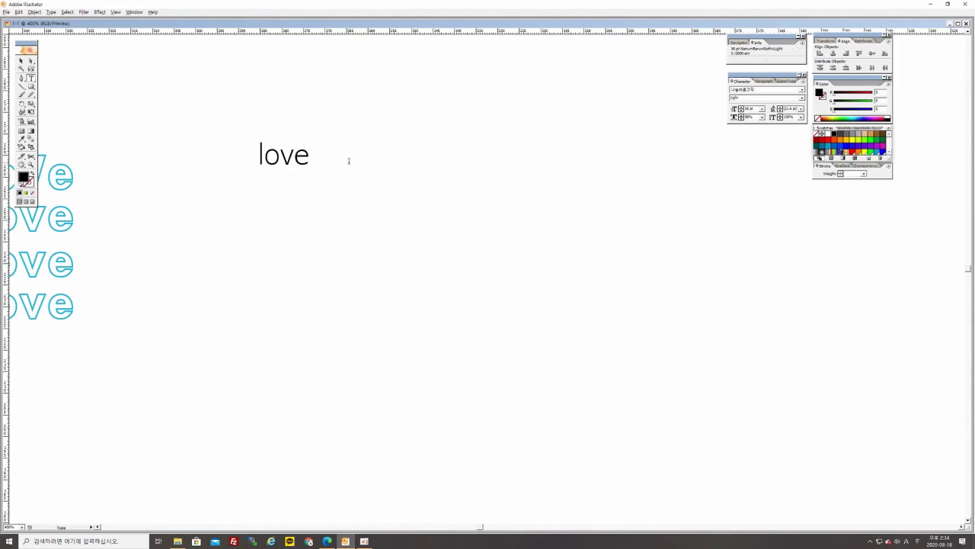
{"action": "key", "text": "ctrl+v"}
{"action": "key", "text": "ctrl+v"}
{"action": "key", "text": "ctrl+v"}
{"action": "key", "text": "ctrl+v"}
{"action": "key", "text": "ctrl+v"}
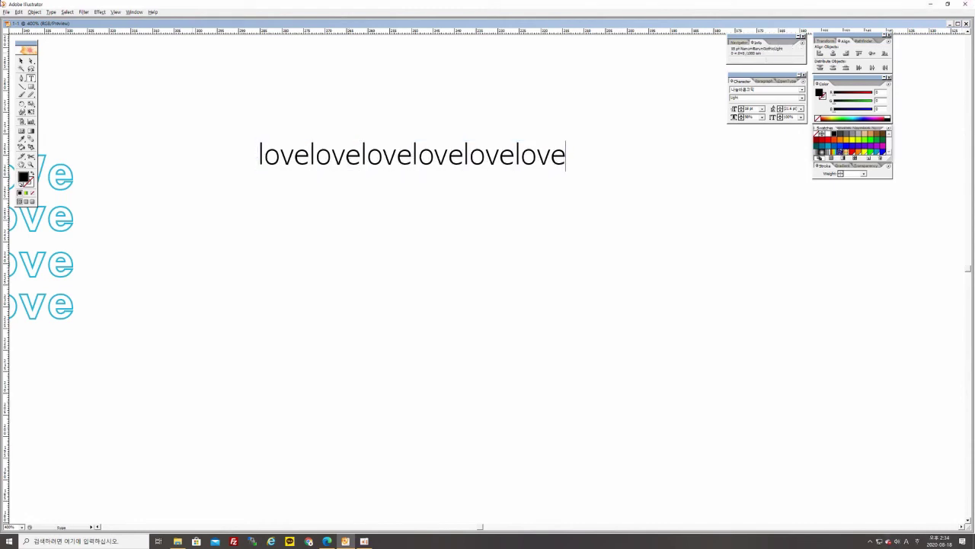
{"action": "left_click", "coordinate": [21, 61]}
{"action": "left_click_drag", "start_coordinate": [374, 160], "coordinate": [332, 136]}
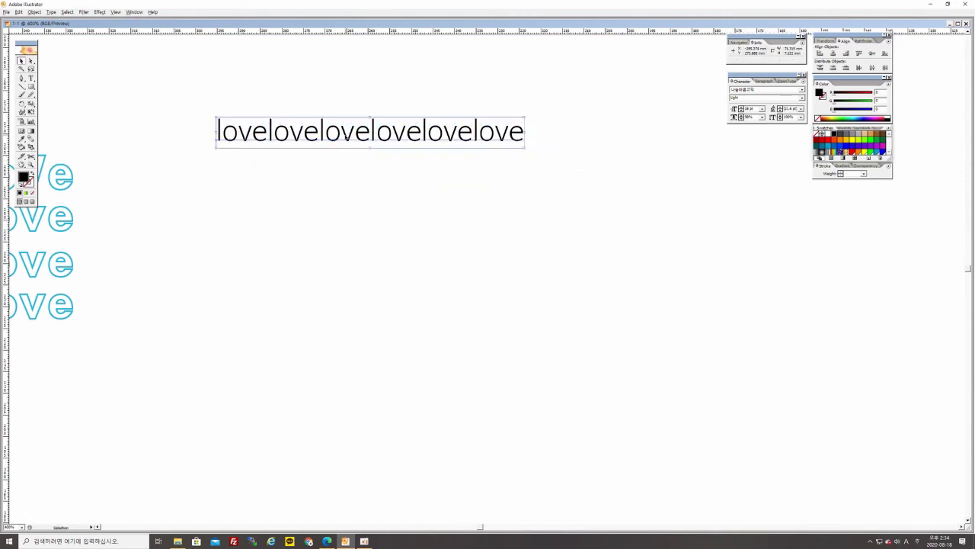
Copy the whole line of repeated "love" text, keeping the original line in place.
{"action": "left_click", "coordinate": [31, 78]}
{"action": "left_click", "coordinate": [216, 128]}
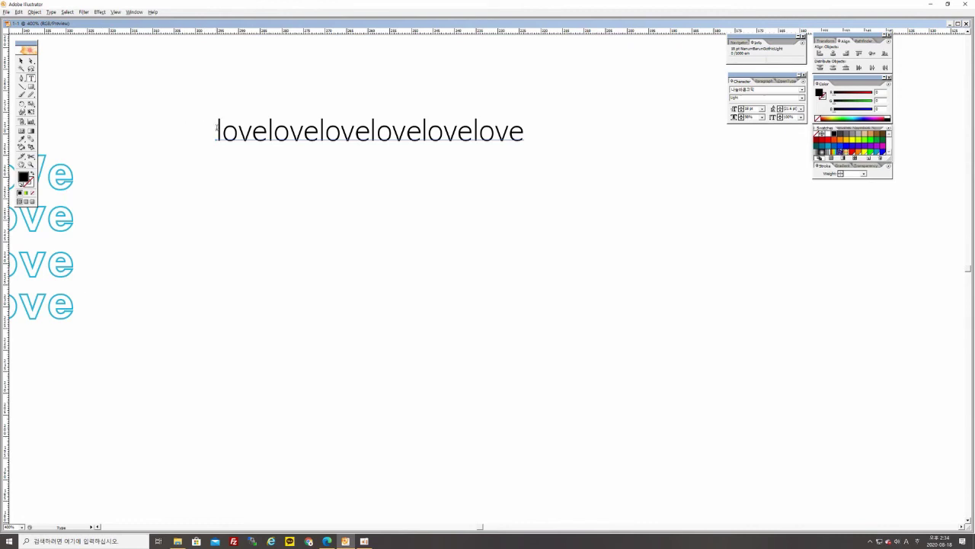
{"action": "left_click_drag", "start_coordinate": [217, 128], "coordinate": [533, 127]}
{"action": "key", "text": "ctrl+c"}
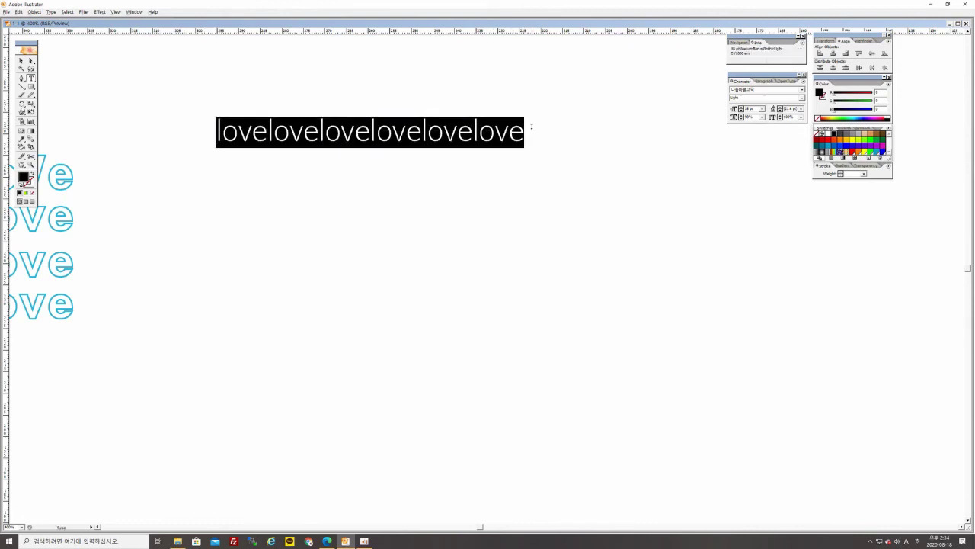
{"action": "key", "text": "BackSpace"}
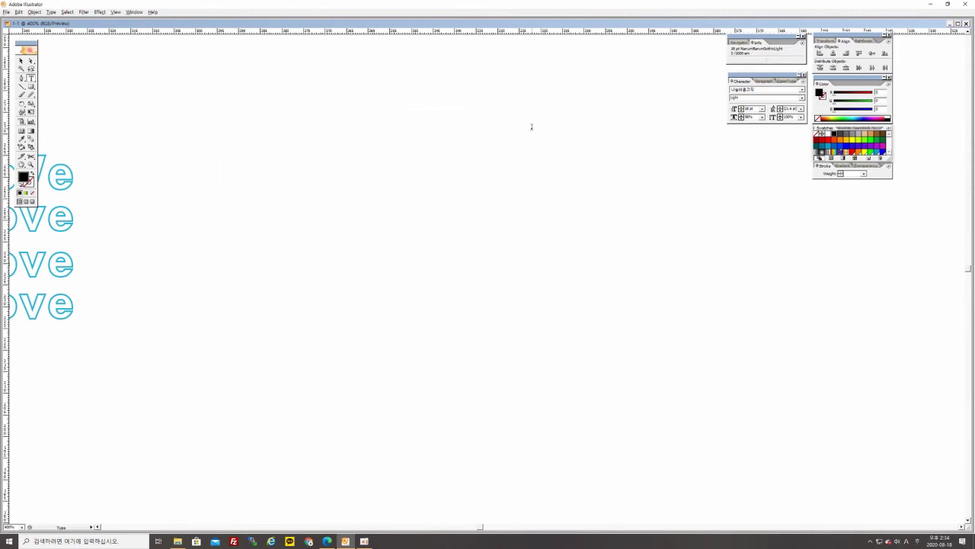
{"action": "key", "text": "ctrl+z"}
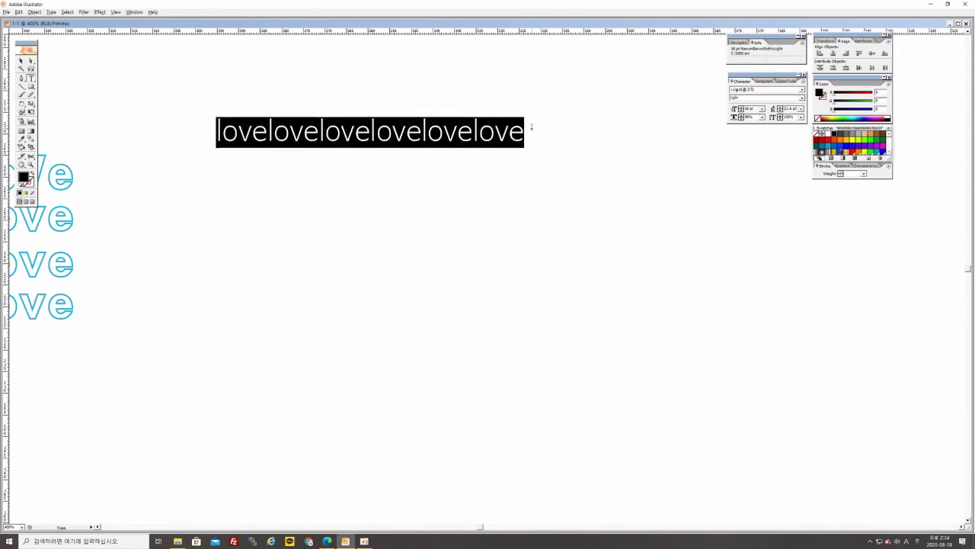
Paste the copied line onto six new rows below the first, making a seven-row text block.
{"action": "left_click", "coordinate": [532, 127]}
{"action": "key", "text": "Return"}
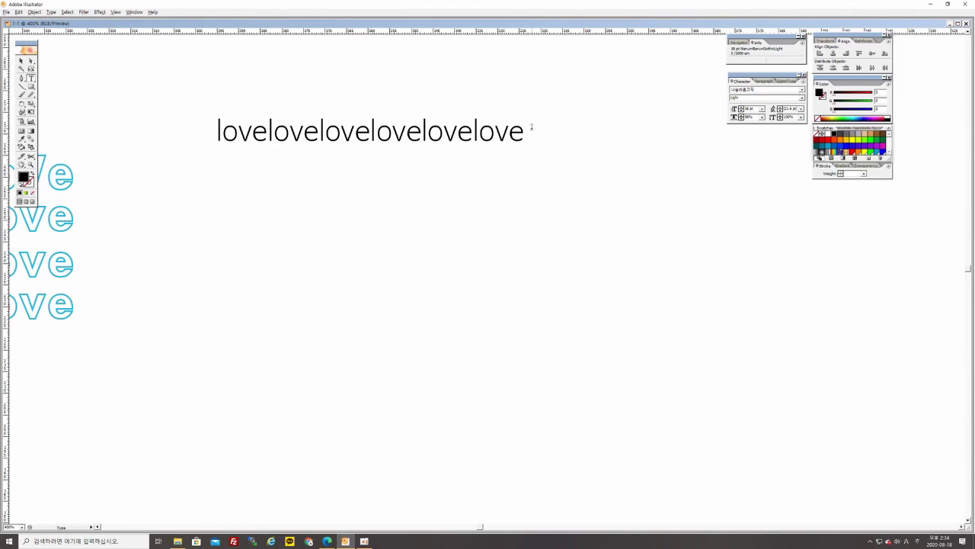
{"action": "key", "text": "ctrl+v"}
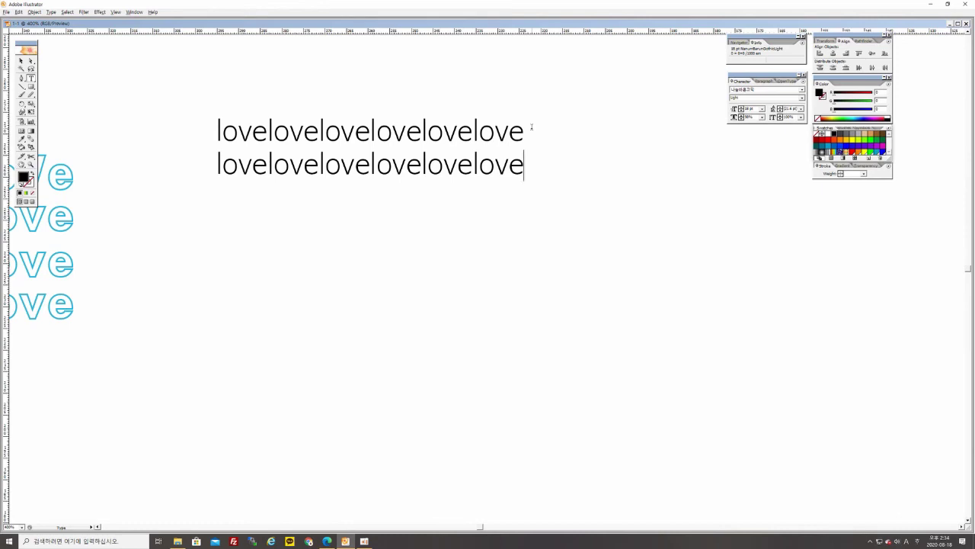
{"action": "key", "text": "Return"}
{"action": "key", "text": "ctrl+v"}
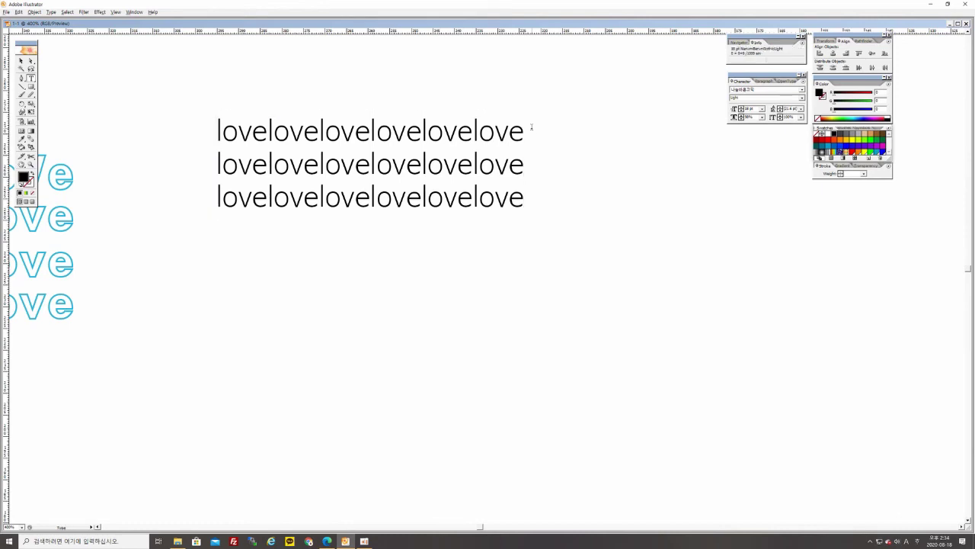
{"action": "key", "text": "Return"}
{"action": "key", "text": "ctrl+v"}
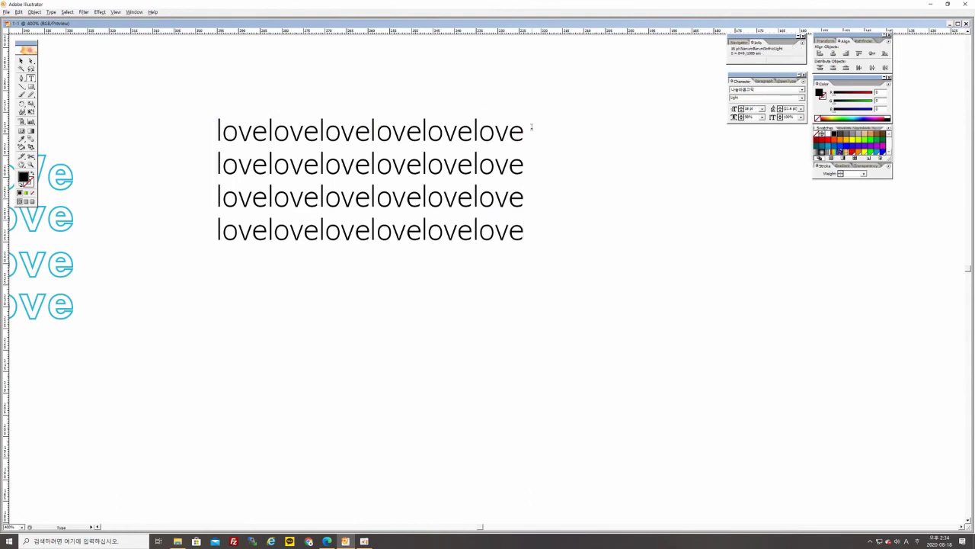
{"action": "key", "text": "Return"}
{"action": "key", "text": "ctrl+v"}
{"action": "key", "text": "Return"}
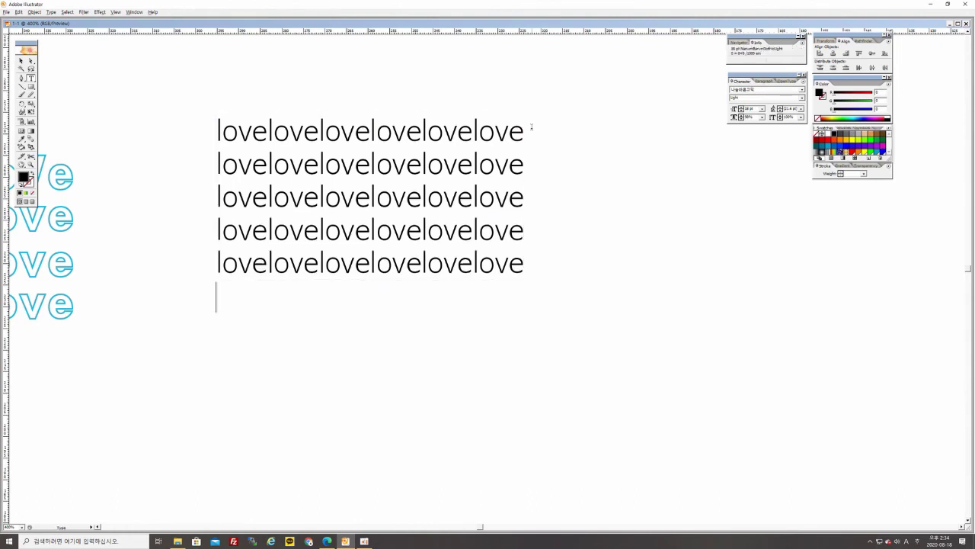
{"action": "key", "text": "ctrl+v"}
{"action": "key", "text": "Return"}
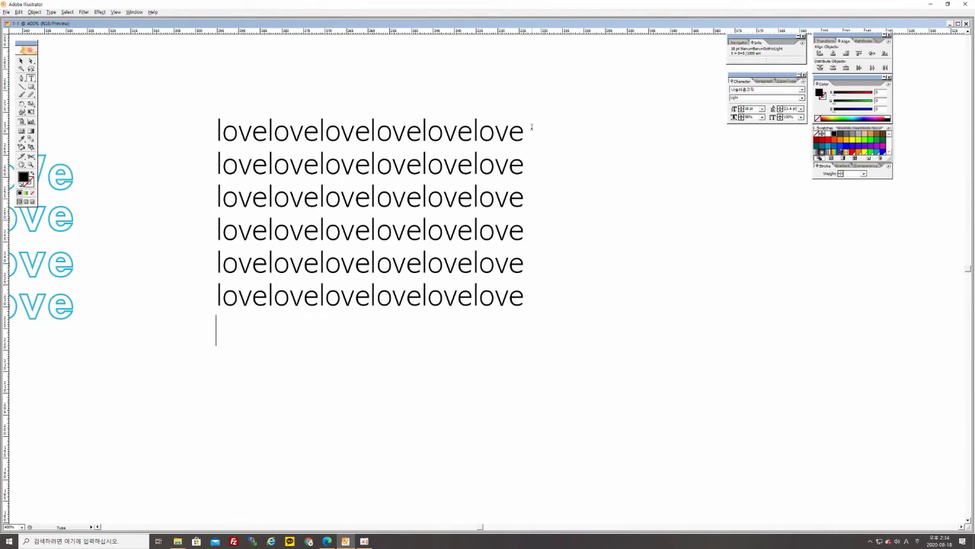
{"action": "key", "text": "ctrl+v"}
{"action": "left_click", "coordinate": [21, 60]}
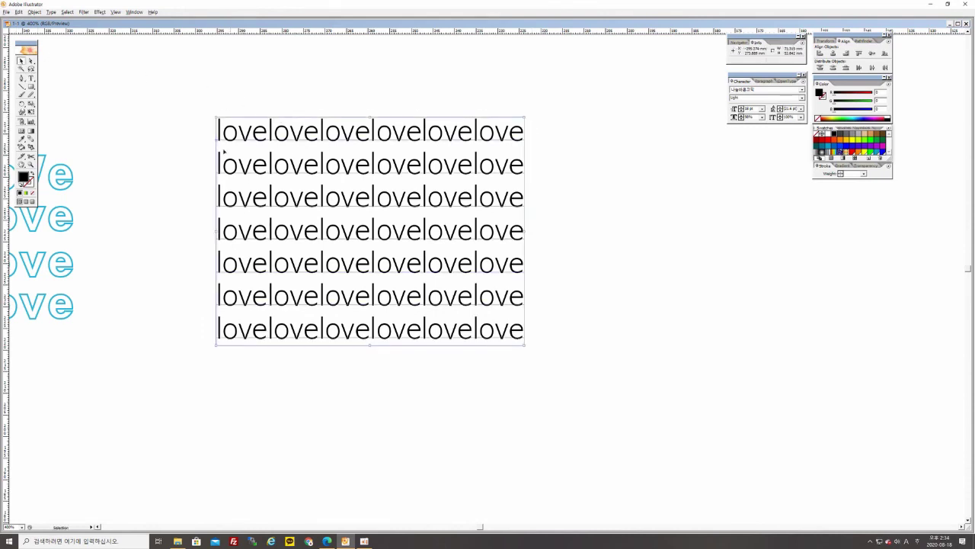
Insert "LOVE" before the last "love" in the second and fifth rows of the text block.
{"action": "left_click", "coordinate": [31, 78]}
{"action": "left_click", "coordinate": [473, 164]}
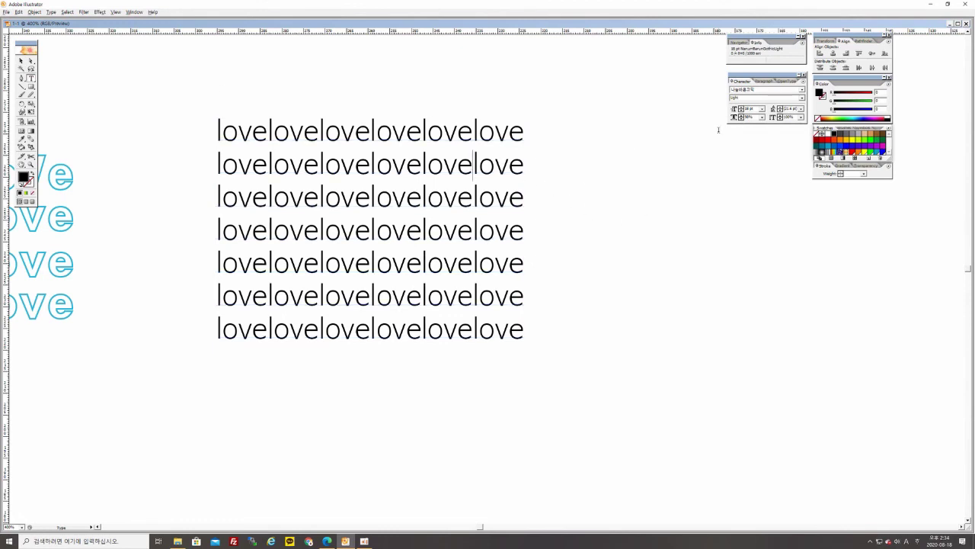
{"action": "type", "text": "LO"}
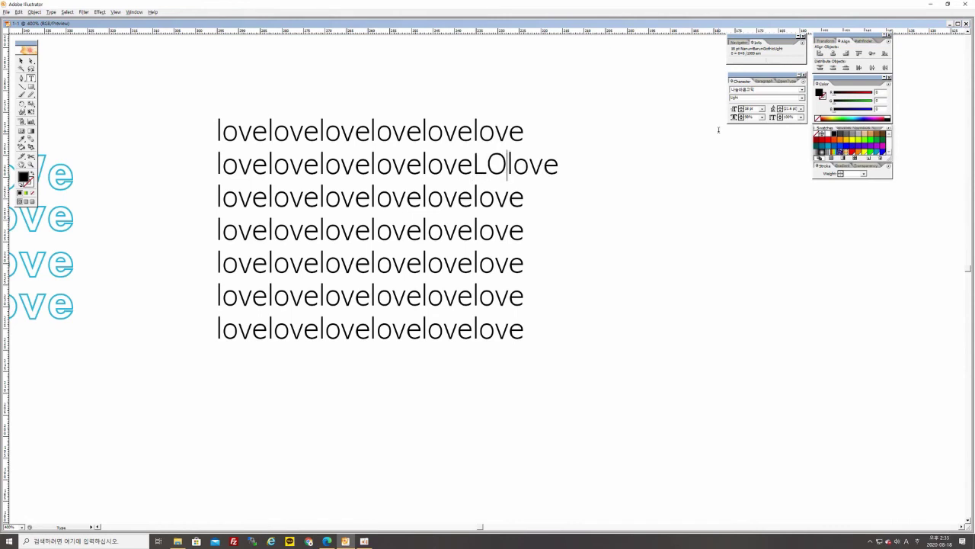
{"action": "type", "text": "VE"}
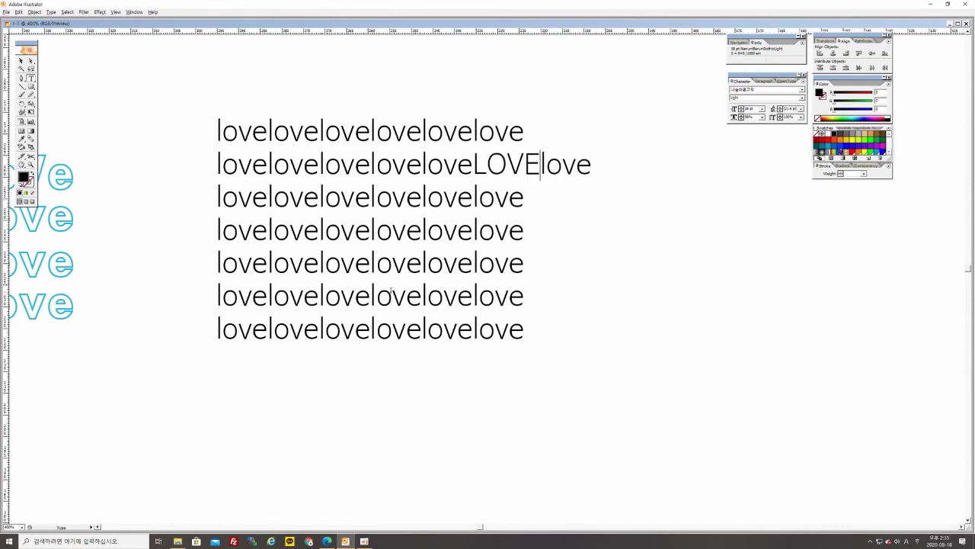
{"action": "left_click", "coordinate": [474, 263]}
{"action": "type", "text": "LOVE"}
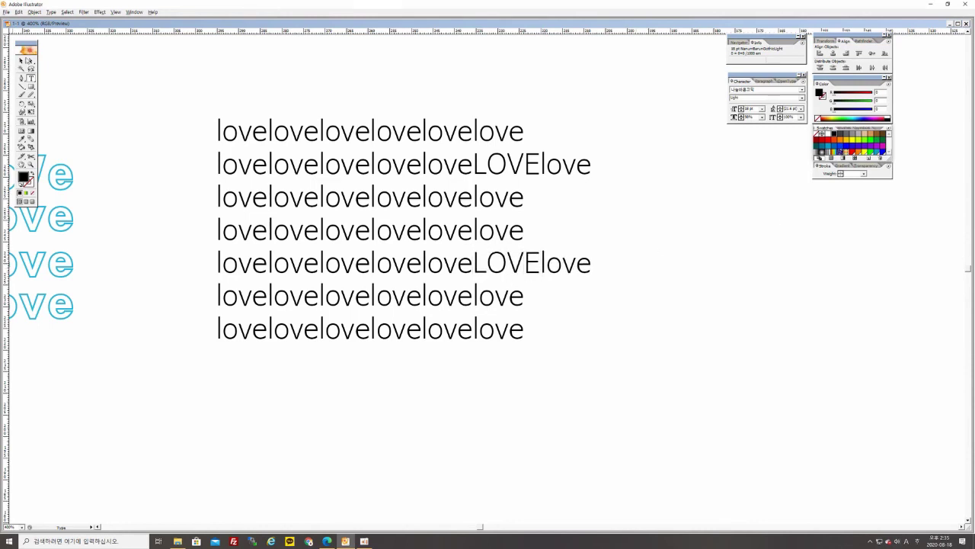
{"action": "left_click", "coordinate": [21, 60]}
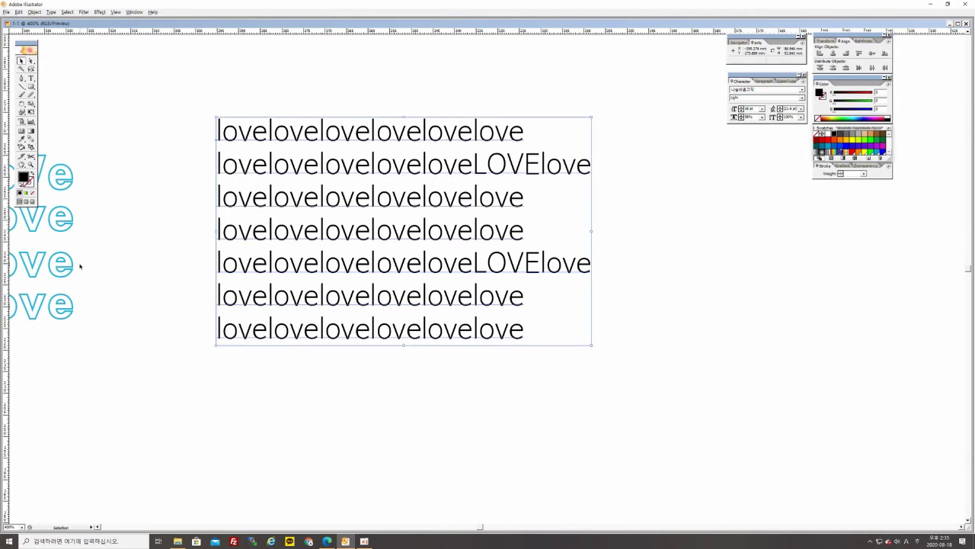
Move the seven-row text block slightly up and to the left, and deselect it.
{"action": "left_click_drag", "start_coordinate": [307, 142], "coordinate": [282, 131]}
{"action": "left_click", "coordinate": [636, 203]}
{"action": "right_click", "coordinate": [424, 38]}
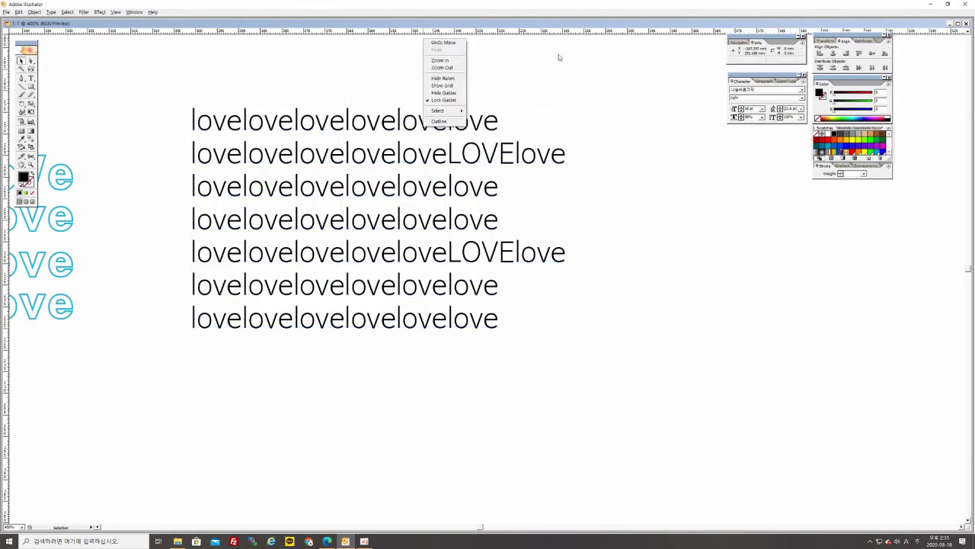
{"action": "left_click", "coordinate": [519, 222]}
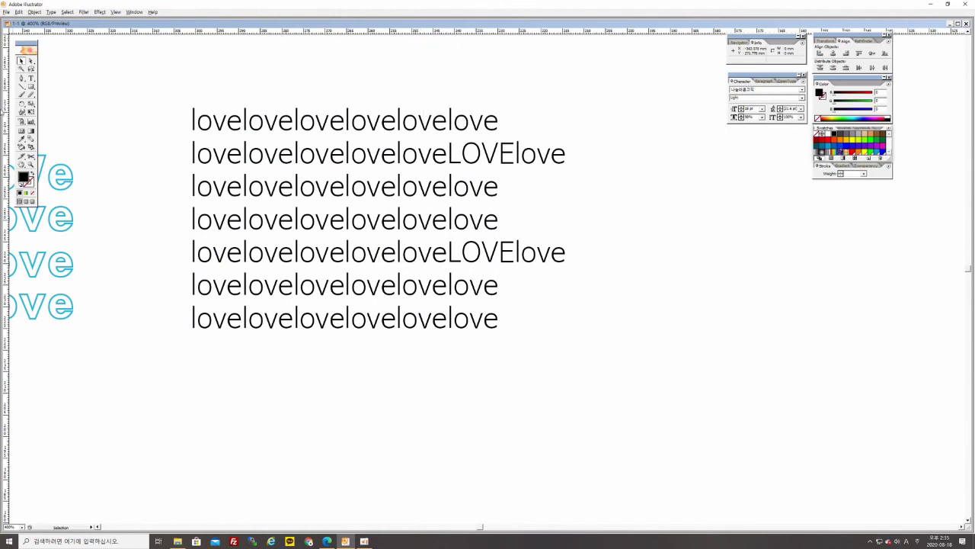
Select all seven rows of the text block and center-align the paragraphs.
{"action": "left_click", "coordinate": [32, 78]}
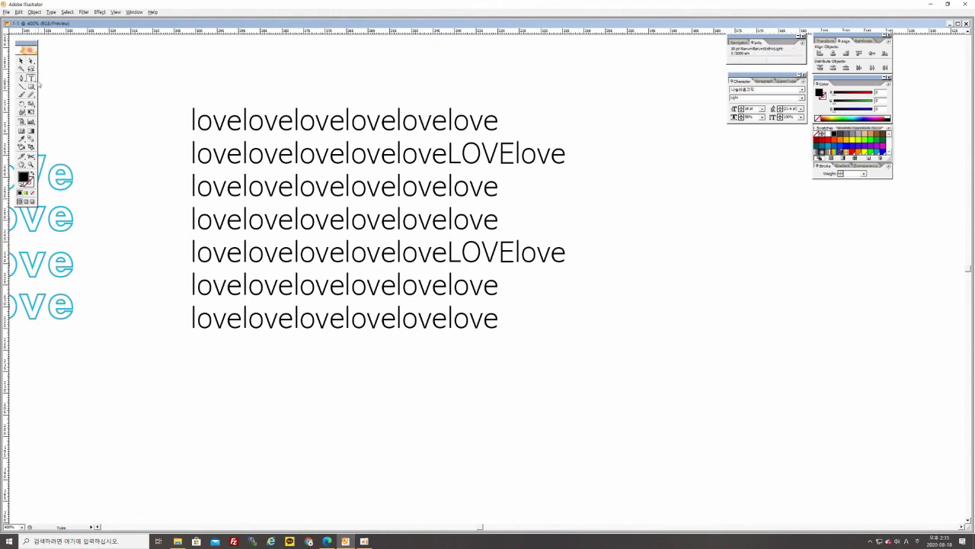
{"action": "left_click_drag", "start_coordinate": [192, 119], "coordinate": [506, 323]}
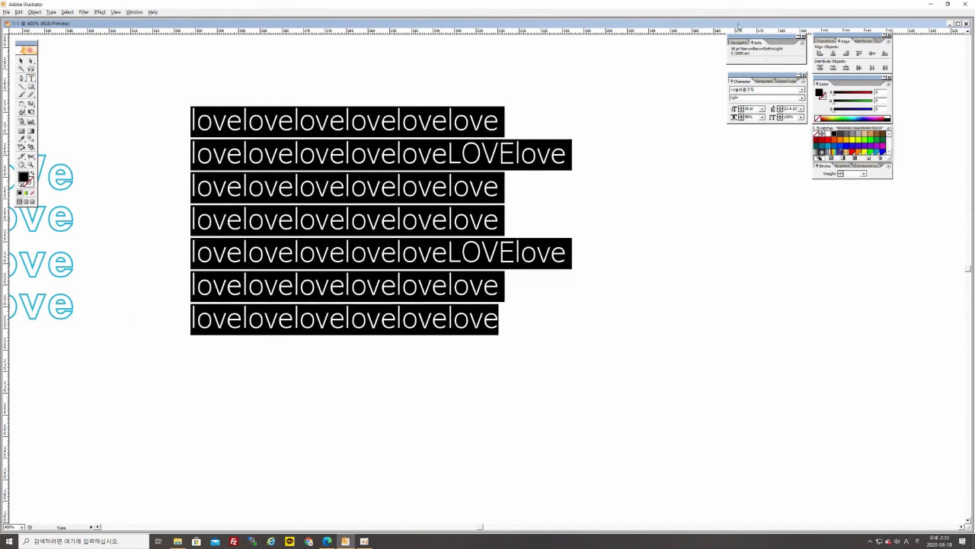
{"action": "left_click", "coordinate": [789, 81]}
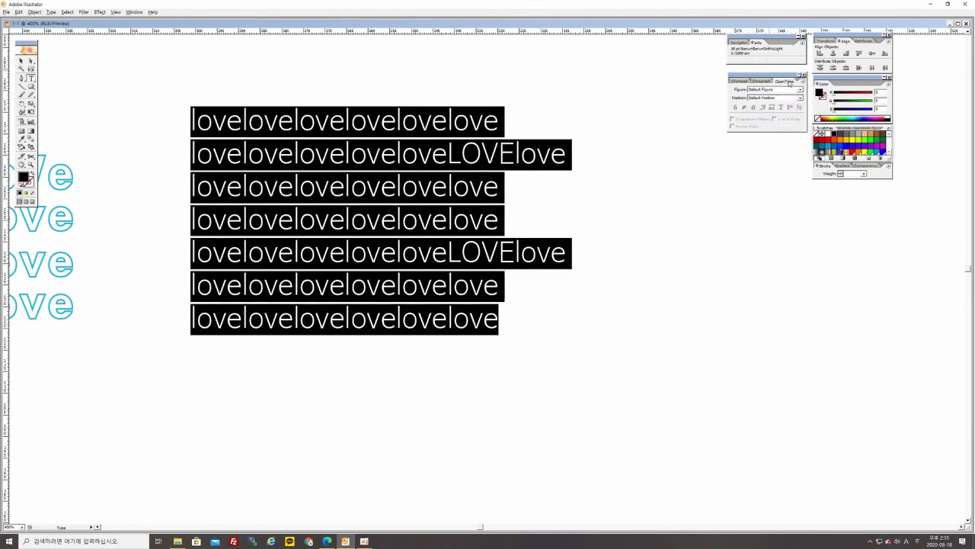
{"action": "left_click", "coordinate": [769, 81]}
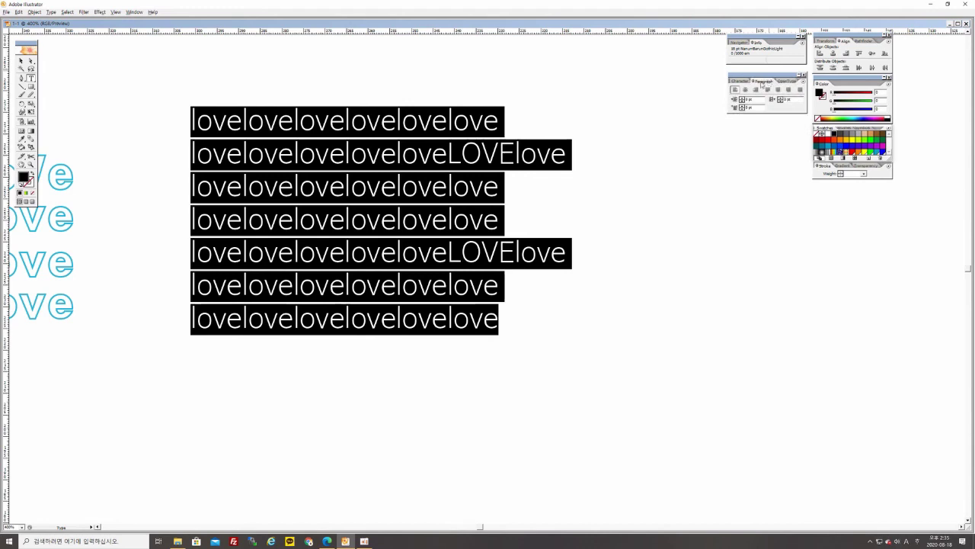
{"action": "left_click", "coordinate": [743, 82]}
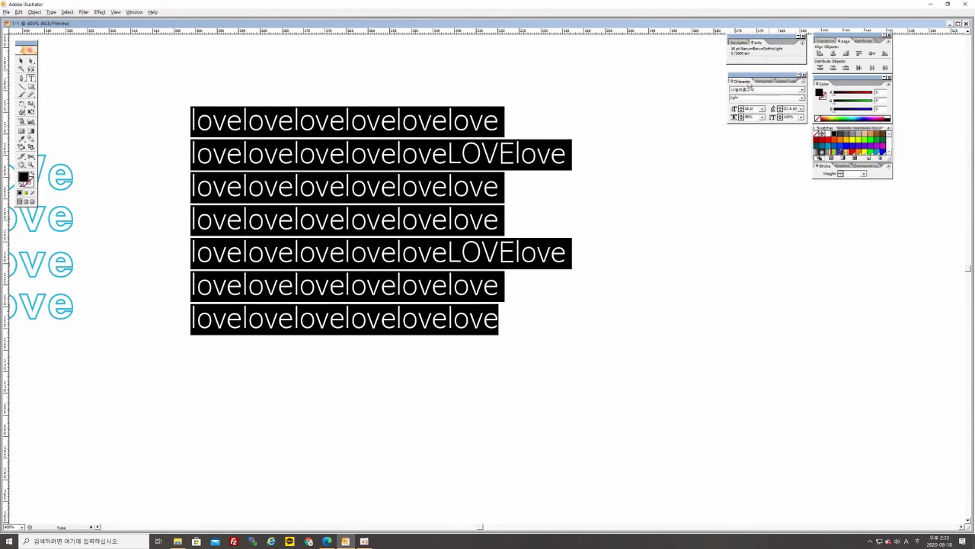
{"action": "left_click", "coordinate": [768, 81]}
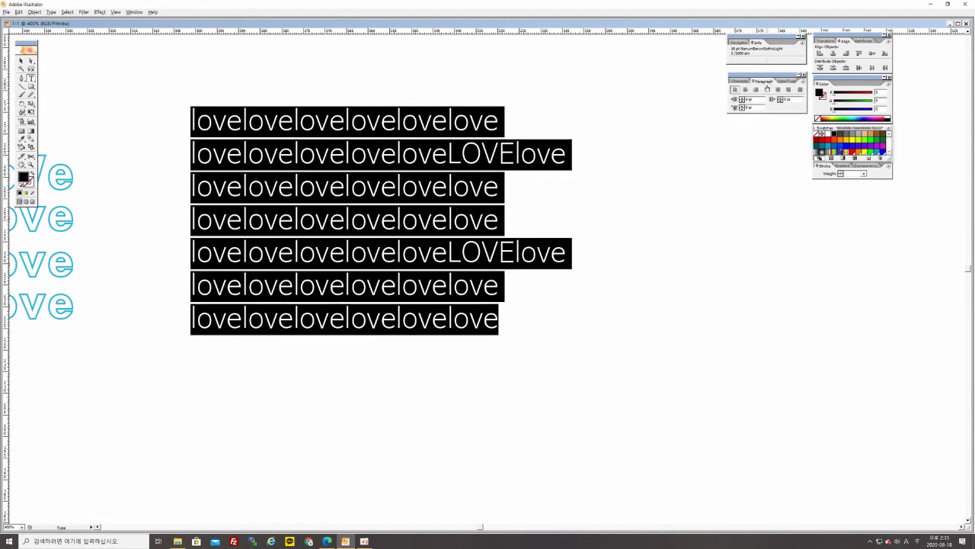
{"action": "left_click", "coordinate": [746, 90]}
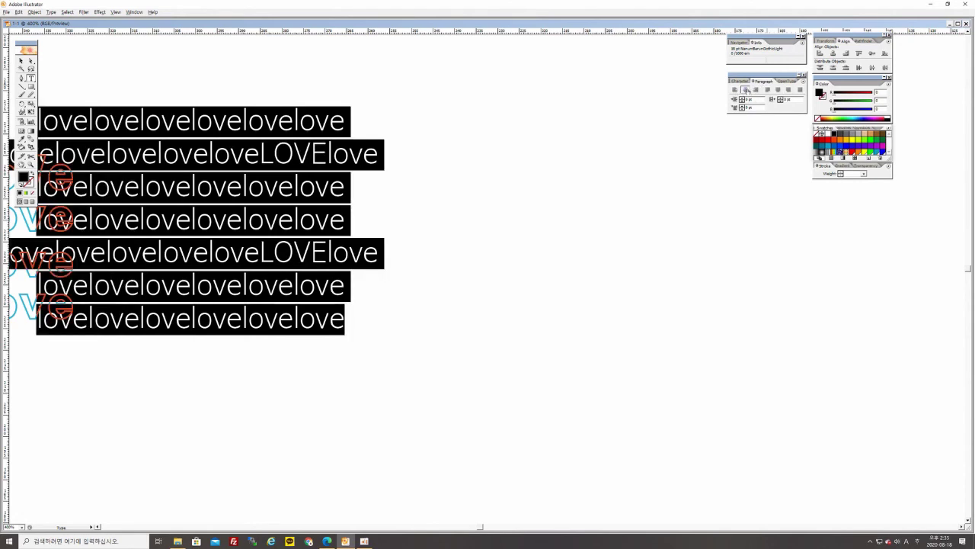
Right-align the paragraphs of the seven-row text block and move the whole block to the right, clear of the outlined lettering.
{"action": "left_click", "coordinate": [767, 90]}
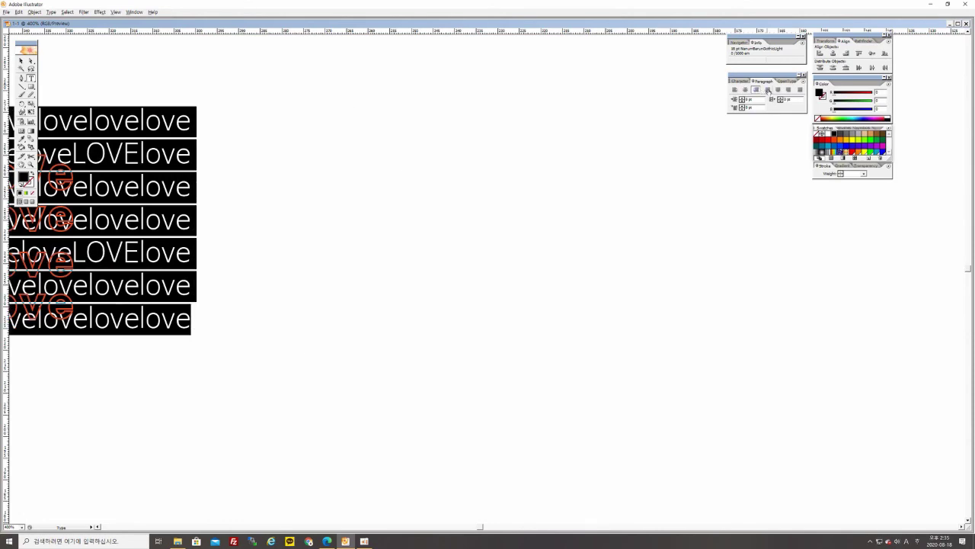
{"action": "left_click", "coordinate": [21, 60]}
{"action": "left_click_drag", "start_coordinate": [143, 214], "coordinate": [639, 239]}
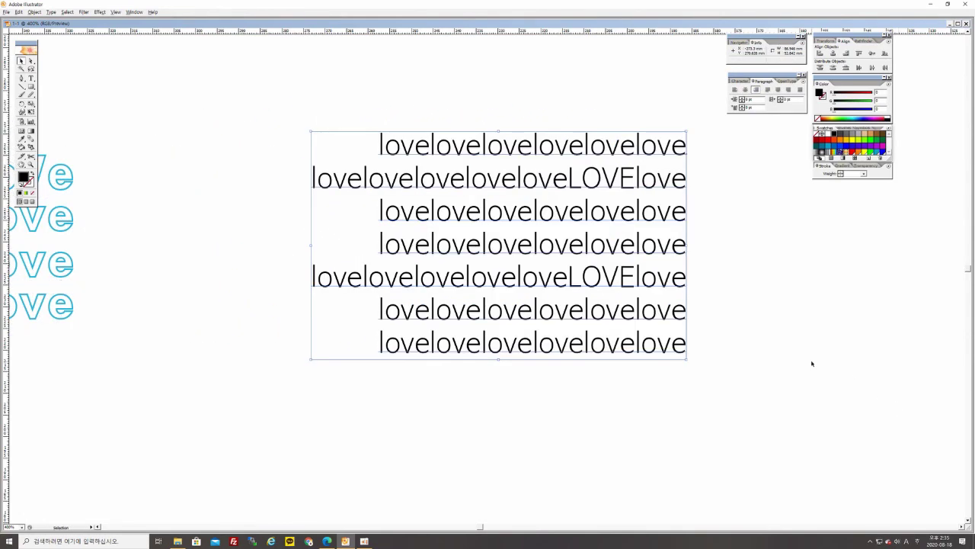
{"action": "left_click_drag", "start_coordinate": [813, 365], "coordinate": [729, 353]}
{"action": "left_click_drag", "start_coordinate": [496, 144], "coordinate": [550, 145]}
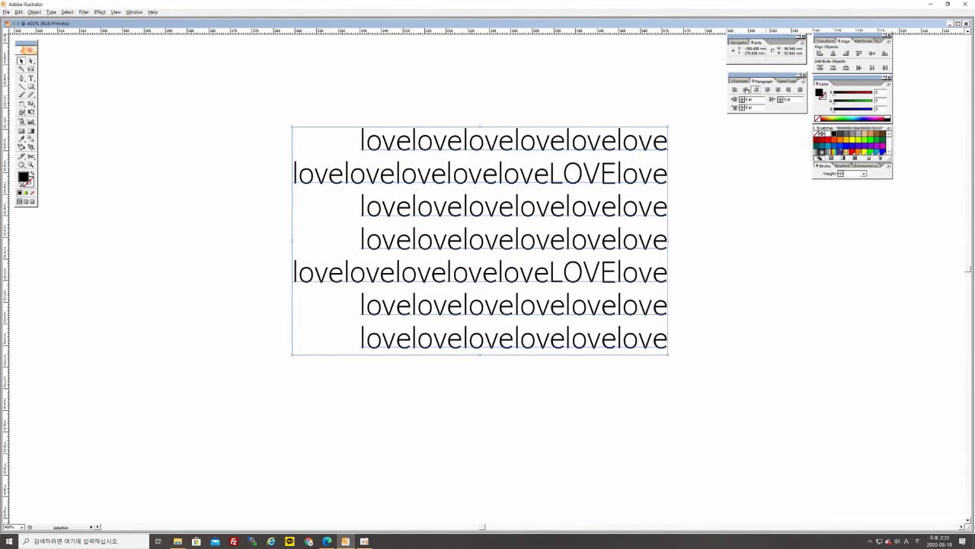
Switch the text block's paragraphs to center and then left alignment, moving the block back to the middle after each change.
{"action": "left_click", "coordinate": [747, 90]}
{"action": "left_click_drag", "start_coordinate": [685, 148], "coordinate": [499, 141]}
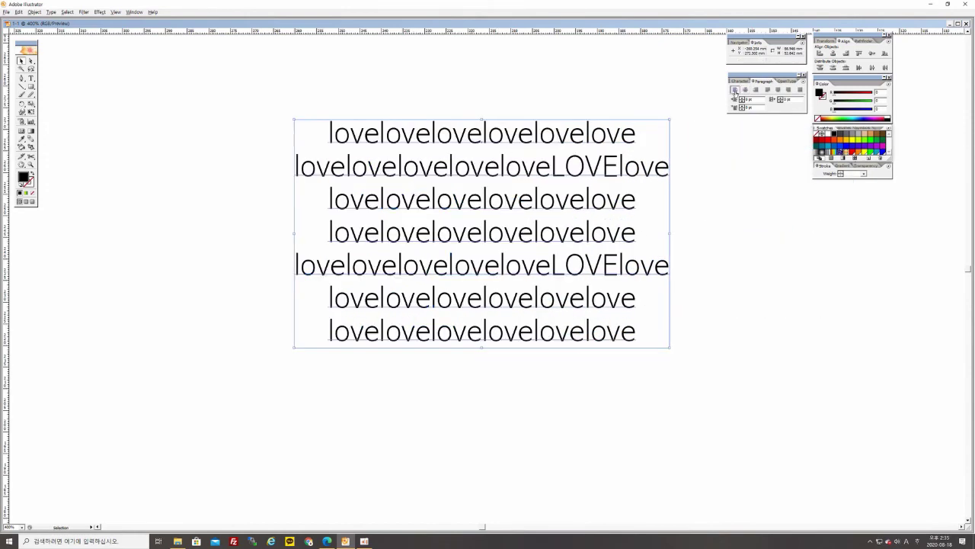
{"action": "left_click", "coordinate": [734, 90]}
{"action": "left_click_drag", "start_coordinate": [621, 175], "coordinate": [417, 171]}
{"action": "left_click", "coordinate": [236, 142]}
{"action": "left_click", "coordinate": [365, 185]}
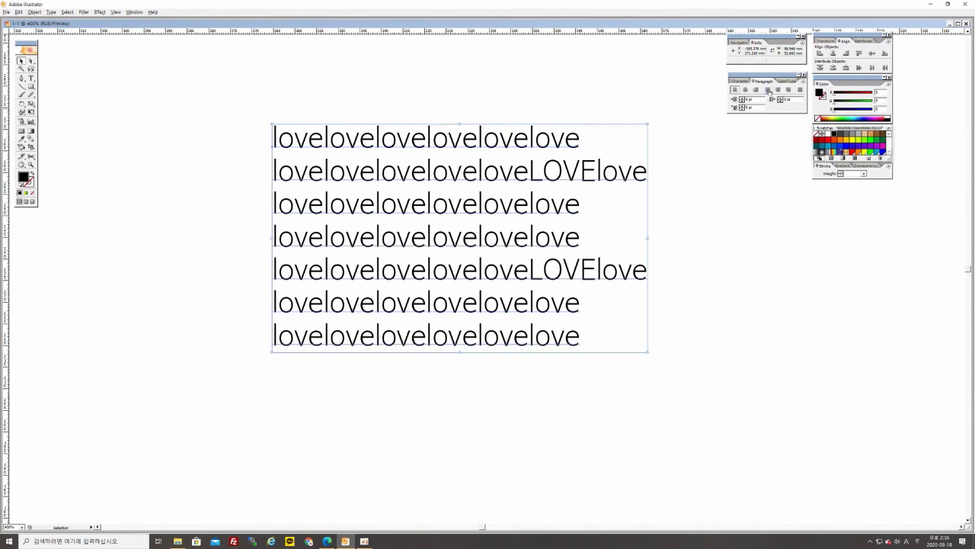
Try the justify options with the last line aligned left, centered and right on the seven-row text block.
{"action": "left_click", "coordinate": [769, 91]}
{"action": "left_click", "coordinate": [778, 90]}
{"action": "left_click", "coordinate": [788, 90]}
Right-align the seven-row text block and move it right so that every row is fully in view.
{"action": "left_click", "coordinate": [752, 92]}
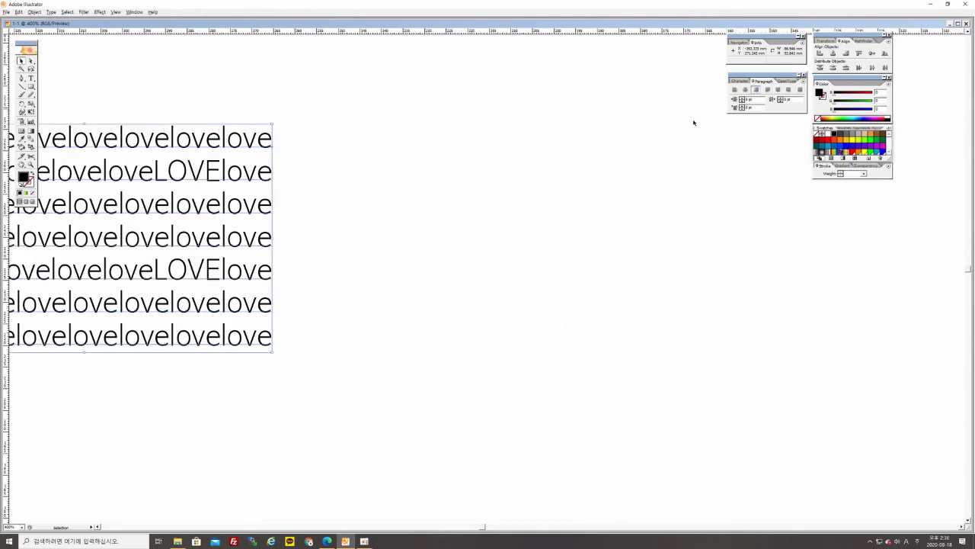
{"action": "left_click_drag", "start_coordinate": [205, 174], "coordinate": [446, 167]}
{"action": "left_click", "coordinate": [597, 170]}
{"action": "left_click", "coordinate": [327, 170]}
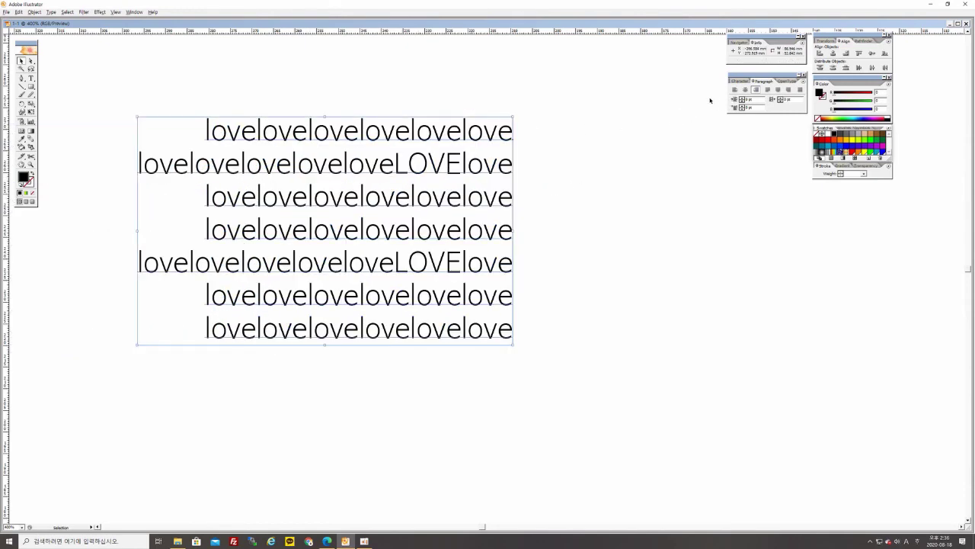
Set the text block's paragraphs to left and then center alignment, and deselect the block.
{"action": "left_click", "coordinate": [734, 89]}
{"action": "left_click", "coordinate": [746, 89]}
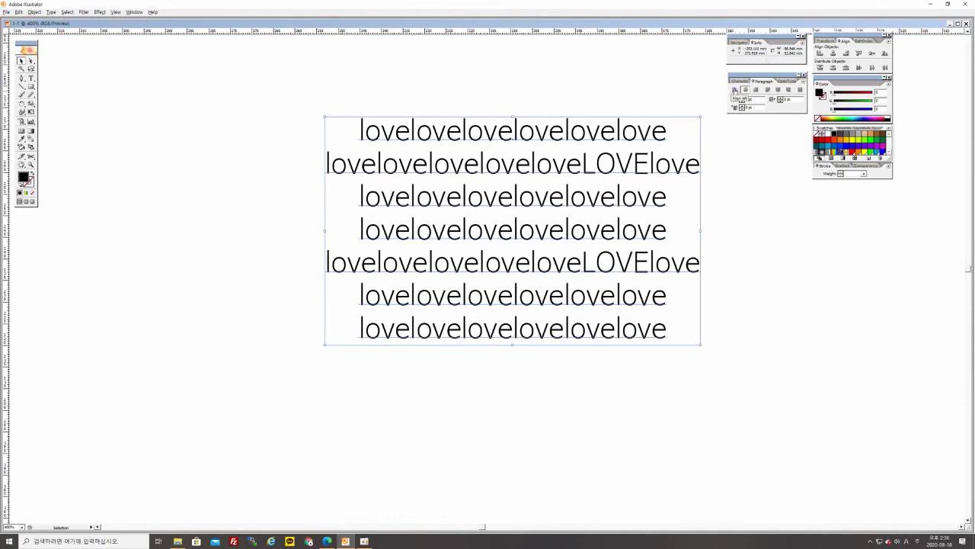
{"action": "key", "text": "ctrl+minus"}
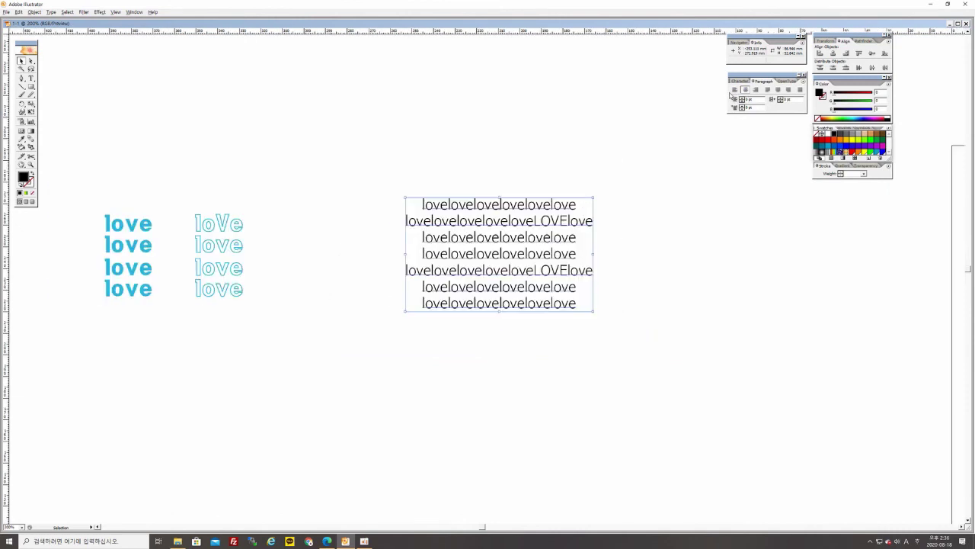
{"action": "key", "text": "ctrl+minus"}
{"action": "left_click", "coordinate": [420, 301]}
Move the centered seven-row text block left, closer to the outlined "love" lettering, and deselect it.
{"action": "scroll", "coordinate": [467, 312], "scroll_direction": "down", "scroll_amount": 1}
{"action": "scroll", "coordinate": [468, 312], "scroll_direction": "left", "scroll_amount": 3}
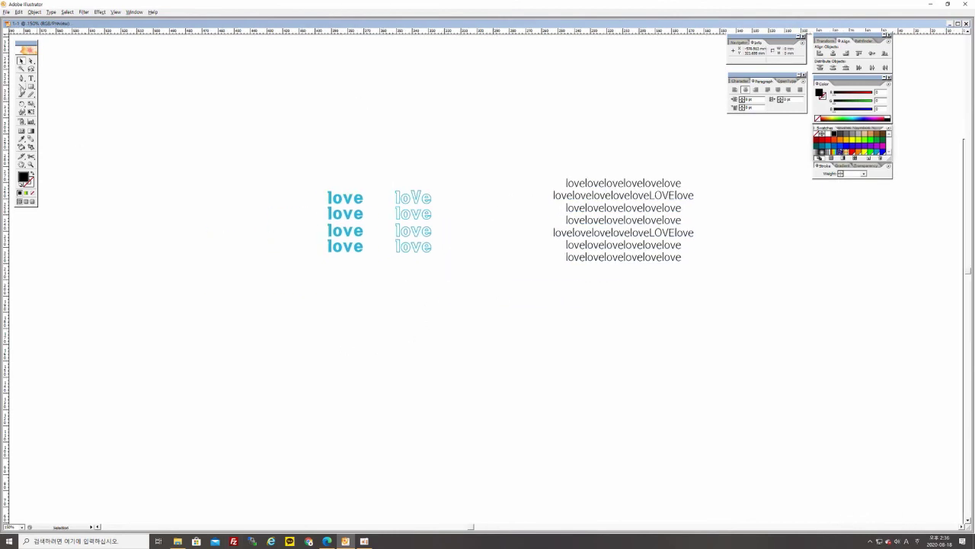
{"action": "left_click_drag", "start_coordinate": [632, 221], "coordinate": [566, 219]}
{"action": "left_click", "coordinate": [754, 272]}
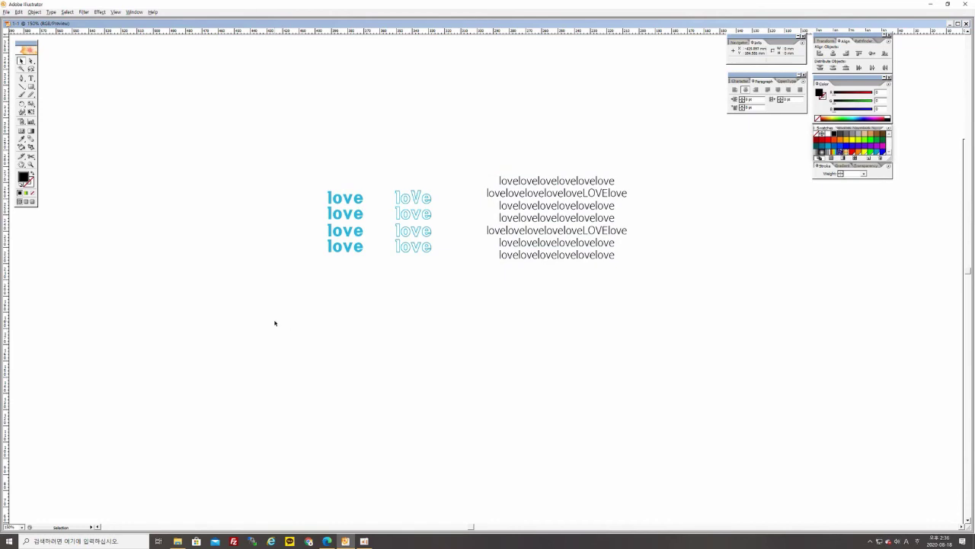
{"action": "key", "text": "ctrl+equal"}
{"action": "key", "text": "ctrl+equal"}
{"action": "left_click_drag", "start_coordinate": [445, 298], "coordinate": [417, 375]}
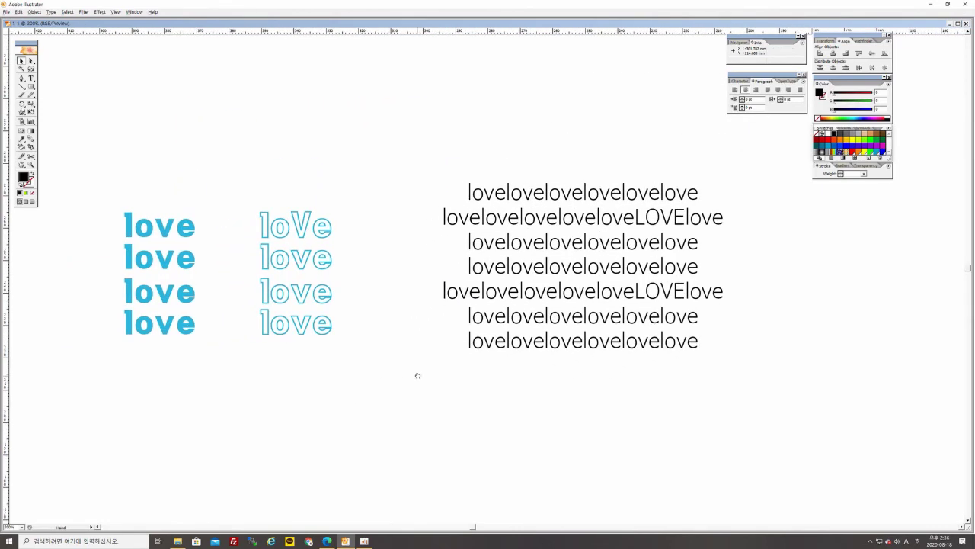